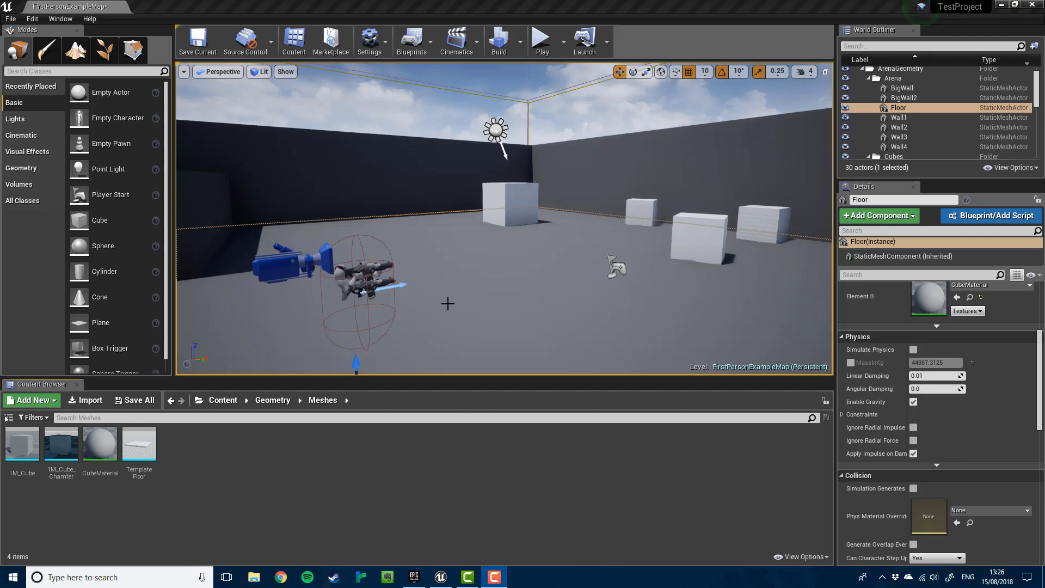
- Place a Cube from Modes > Basic in the arena, drop it to the floor, then lift it slightly
{"action": "right_click_drag", "start_coordinate": [488, 244], "coordinate": [488, 245]}
{"action": "key", "text": "d"}
{"action": "key", "text": "w"}
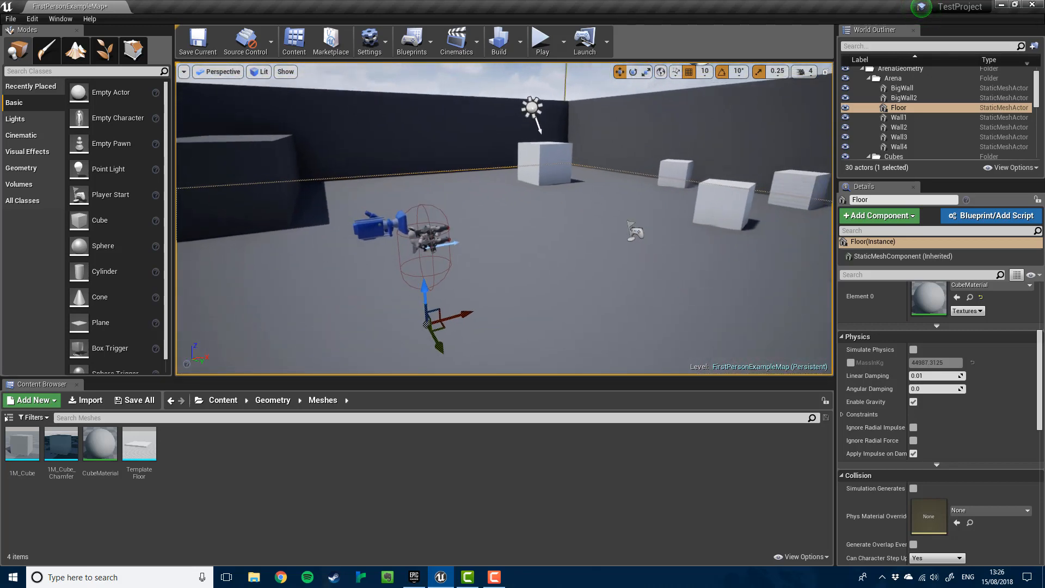
{"action": "right_click_drag", "start_coordinate": [444, 281], "coordinate": [444, 281]}
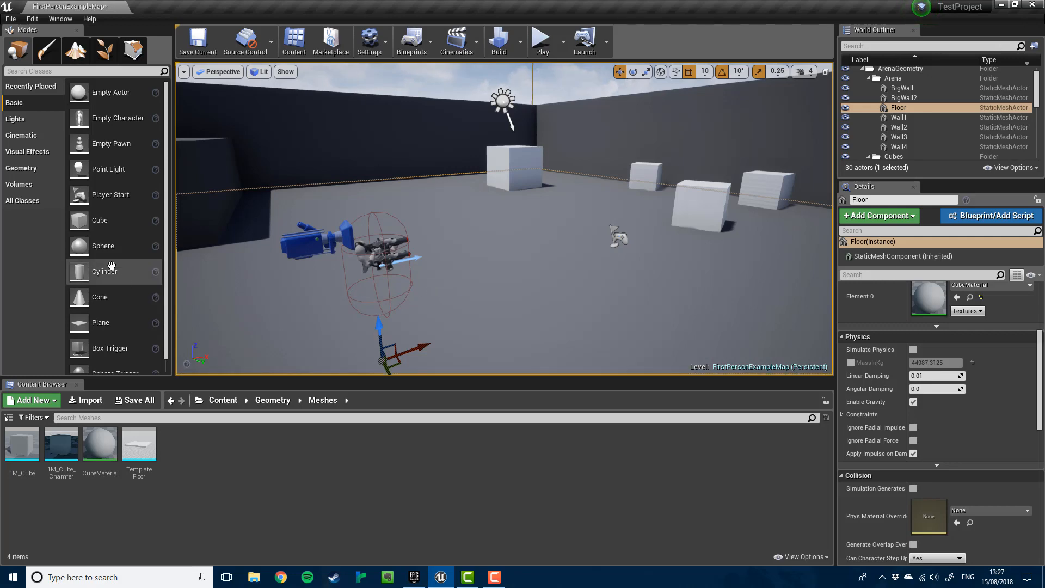
{"action": "left_click_drag", "start_coordinate": [101, 221], "coordinate": [530, 282]}
{"action": "left_click_drag", "start_coordinate": [515, 242], "coordinate": [515, 163]}
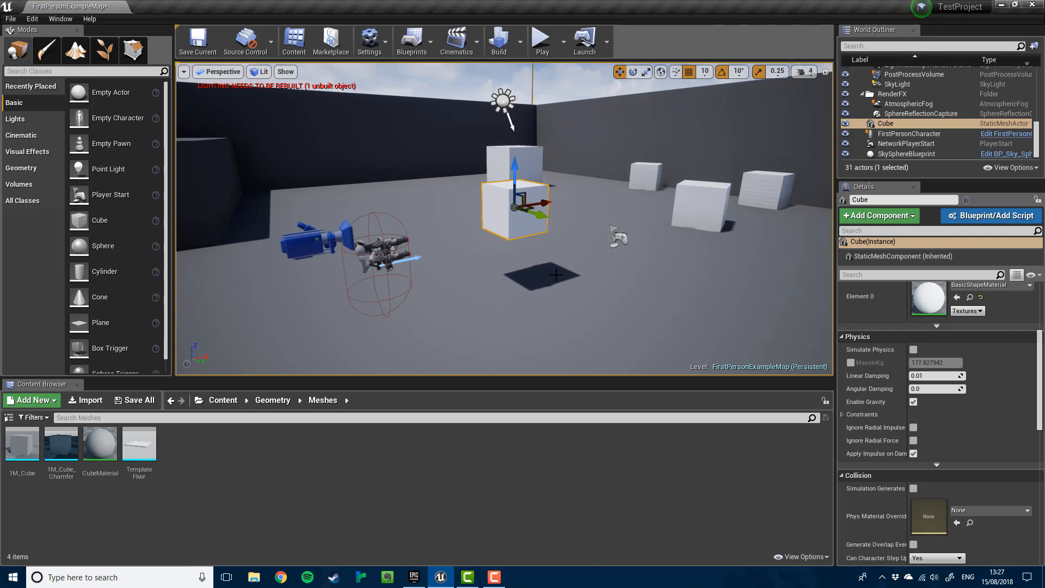
{"action": "key", "text": "End"}
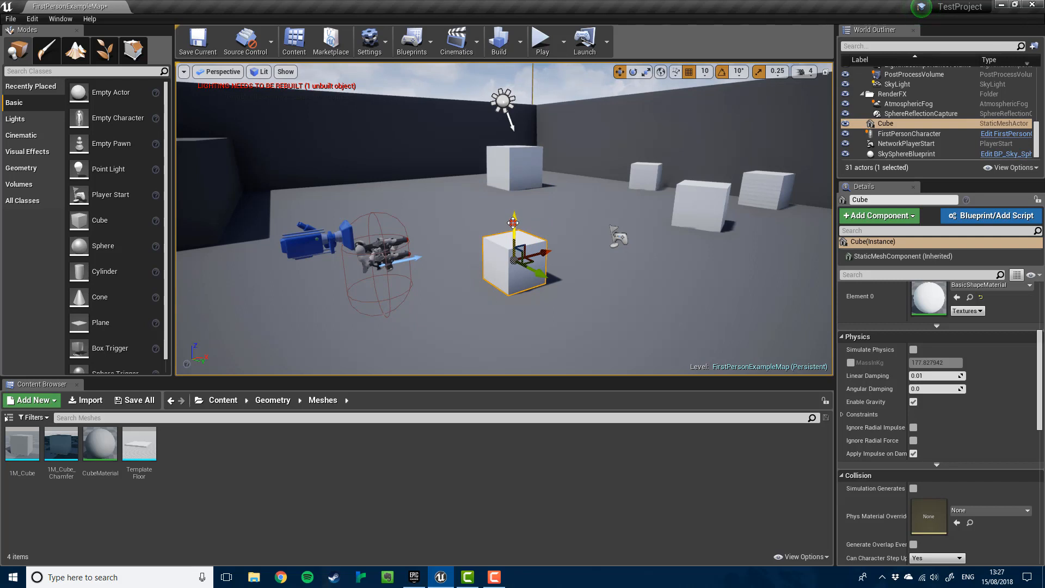
{"action": "left_click_drag", "start_coordinate": [513, 222], "coordinate": [510, 167]}
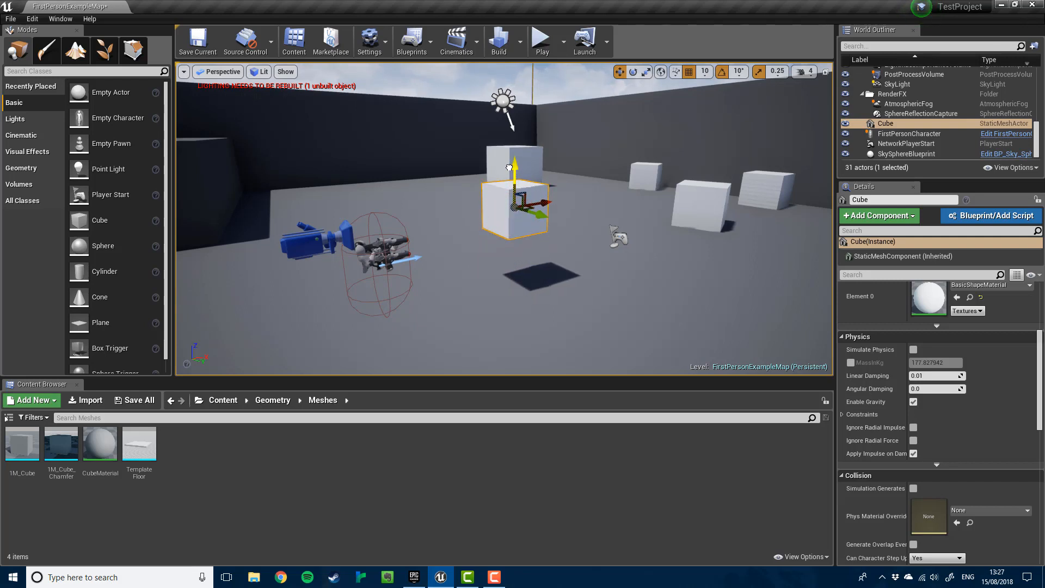
- Rotate and enlarge the cube, stretch it wider, then Alt-drag a copy out to its right
{"action": "key", "text": "e"}
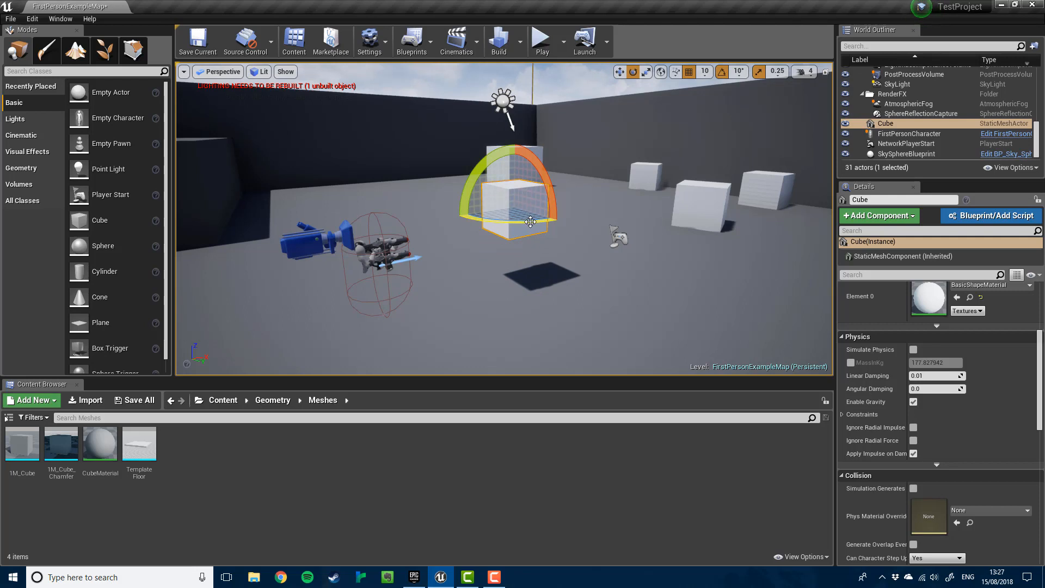
{"action": "mouse_move", "coordinate": [535, 223]}
{"action": "left_mouse_down"}
{"action": "mouse_move", "coordinate": [574, 223]}
{"action": "mouse_move", "coordinate": [539, 223]}
{"action": "left_mouse_up"}
{"action": "left_click_drag", "start_coordinate": [540, 170], "coordinate": [551, 206]}
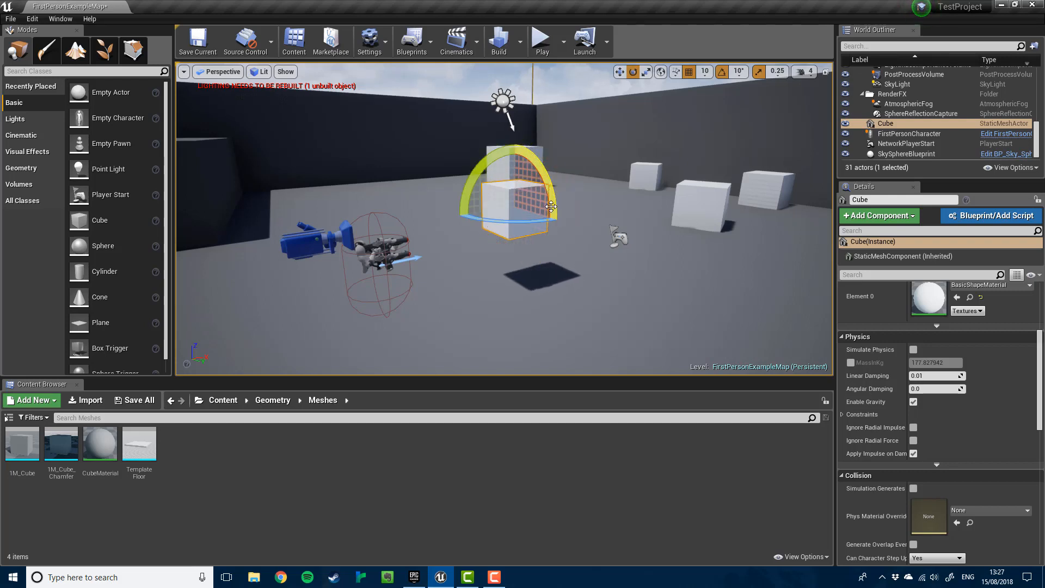
{"action": "key", "text": "r"}
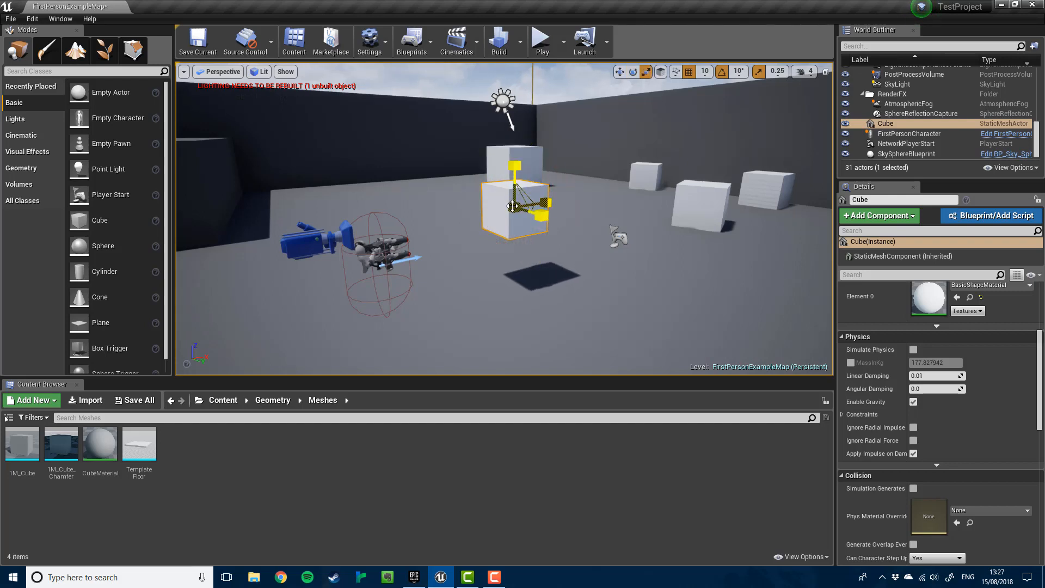
{"action": "left_click_drag", "start_coordinate": [512, 206], "coordinate": [536, 206]}
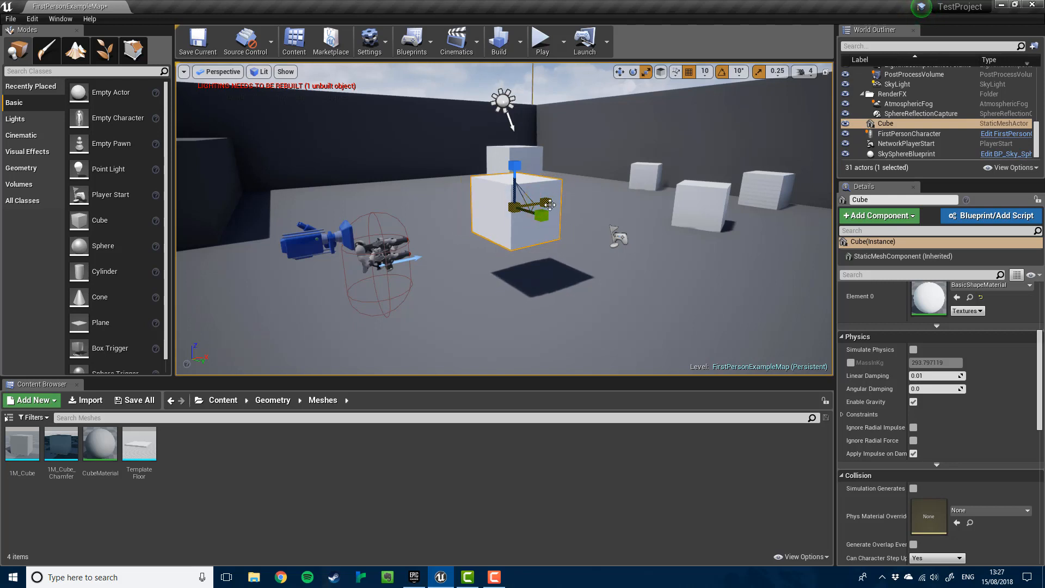
{"action": "left_click_drag", "start_coordinate": [549, 203], "coordinate": [551, 202]}
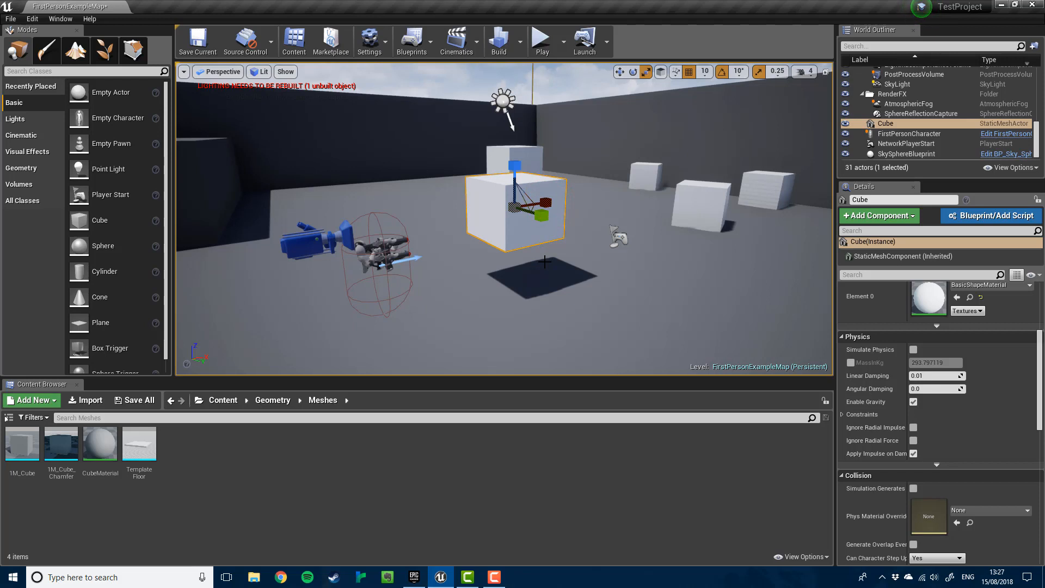
{"action": "key", "text": "w"}
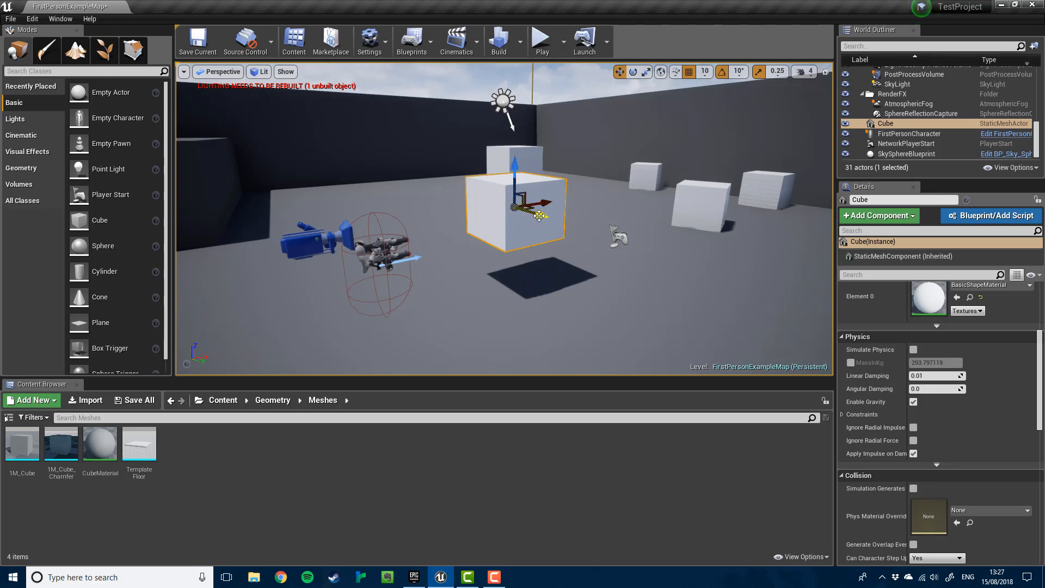
{"action": "left_click_drag", "start_coordinate": [538, 216], "coordinate": [634, 267], "text": "shift"}
- Select both Cube and Cube2 and raise them together on the Z axis above the floor
{"action": "key", "text": "a"}
{"action": "right_click_drag", "start_coordinate": [558, 269], "coordinate": [557, 269]}
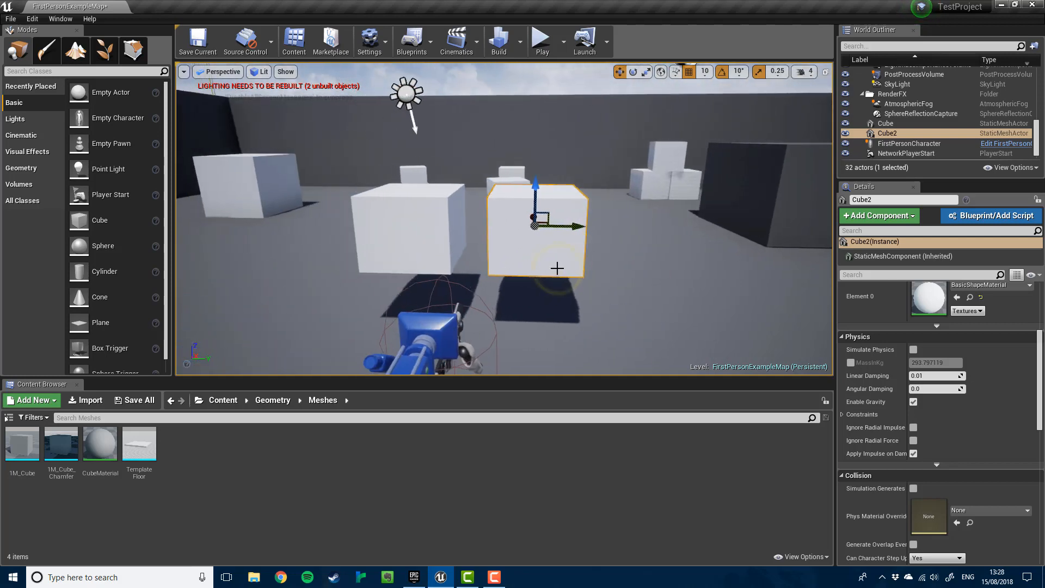
{"action": "left_click", "coordinate": [434, 219], "text": "ctrl"}
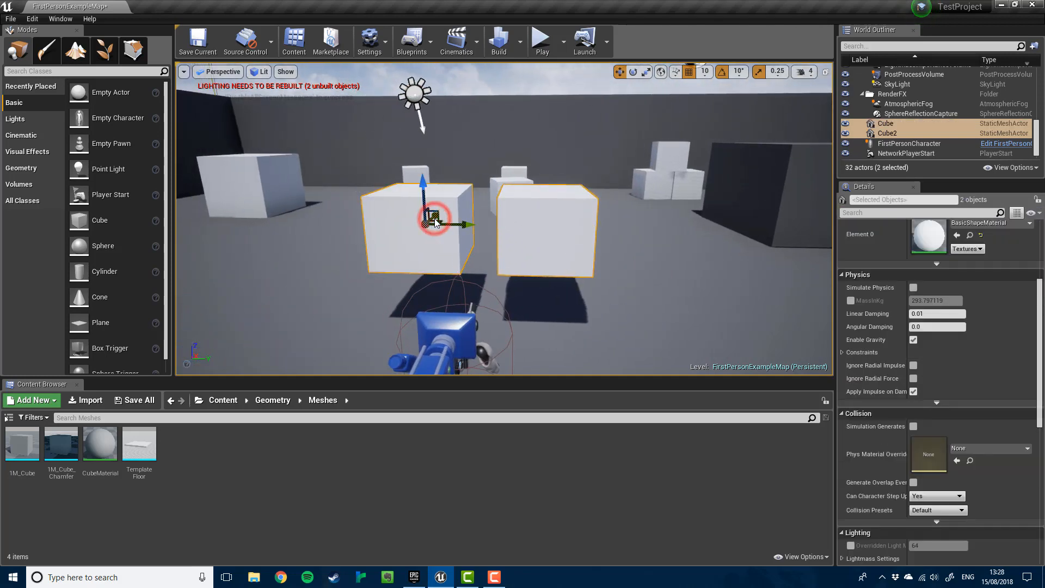
{"action": "left_click_drag", "start_coordinate": [424, 188], "coordinate": [417, 157]}
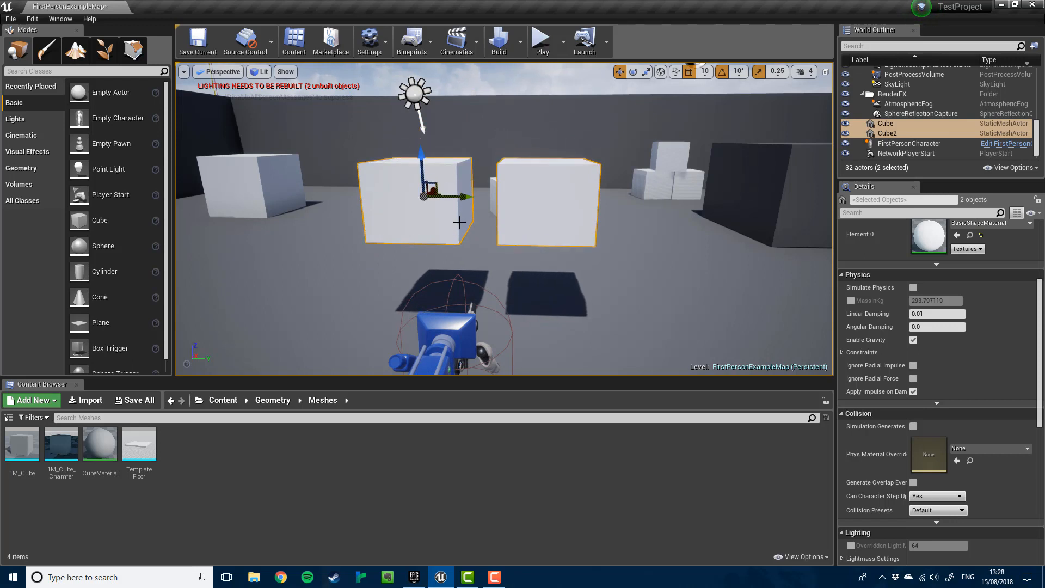
- Add a Material from the Meshes folder's context menu and name it BlueMaterial
{"action": "left_click", "coordinate": [178, 469]}
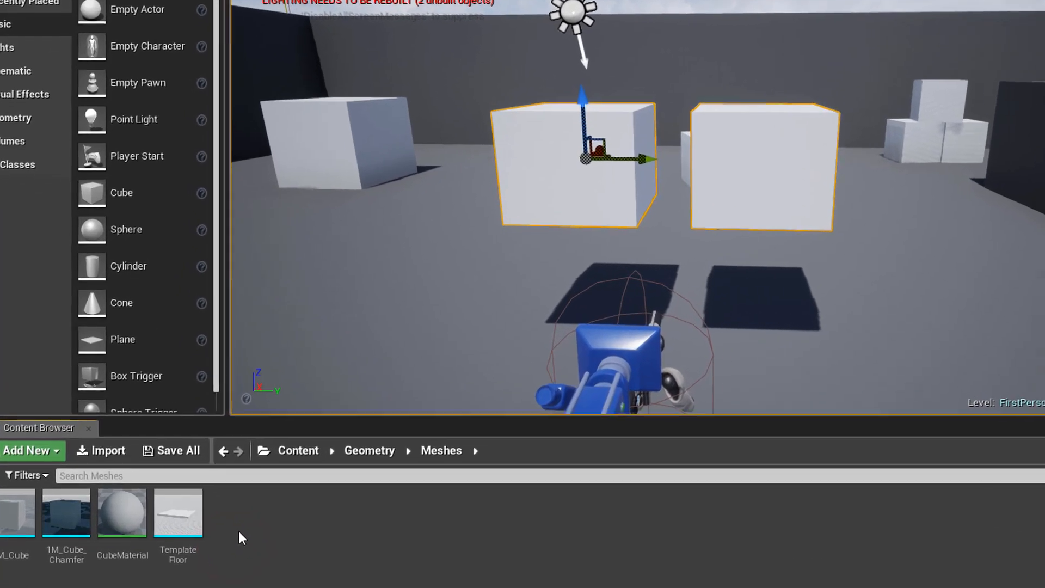
{"action": "right_click", "coordinate": [240, 532]}
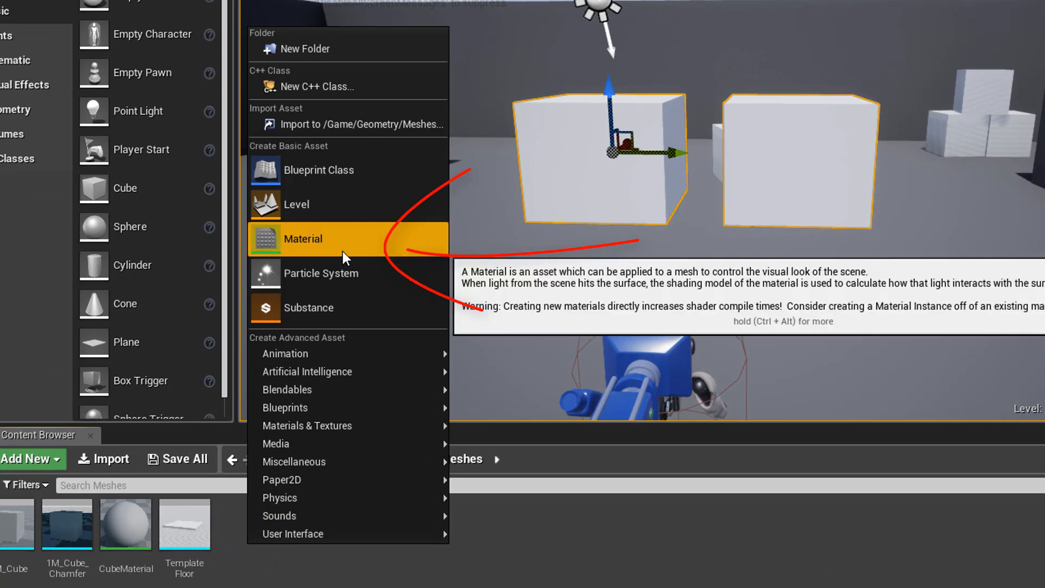
{"action": "left_click", "coordinate": [342, 250]}
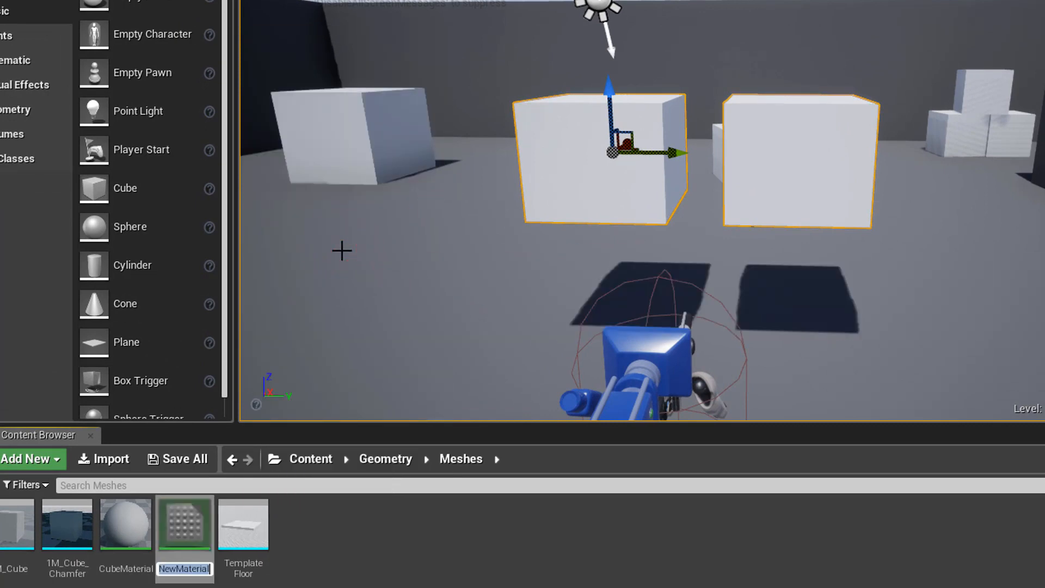
{"action": "type", "text": "BlueMat"}
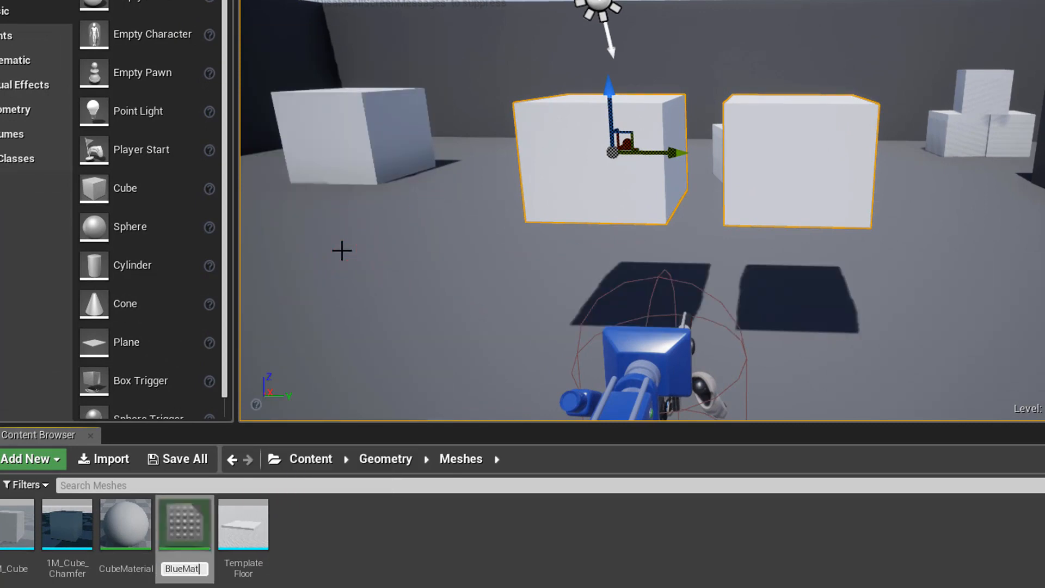
{"action": "type", "text": "erial"}
{"action": "key", "text": "Return"}
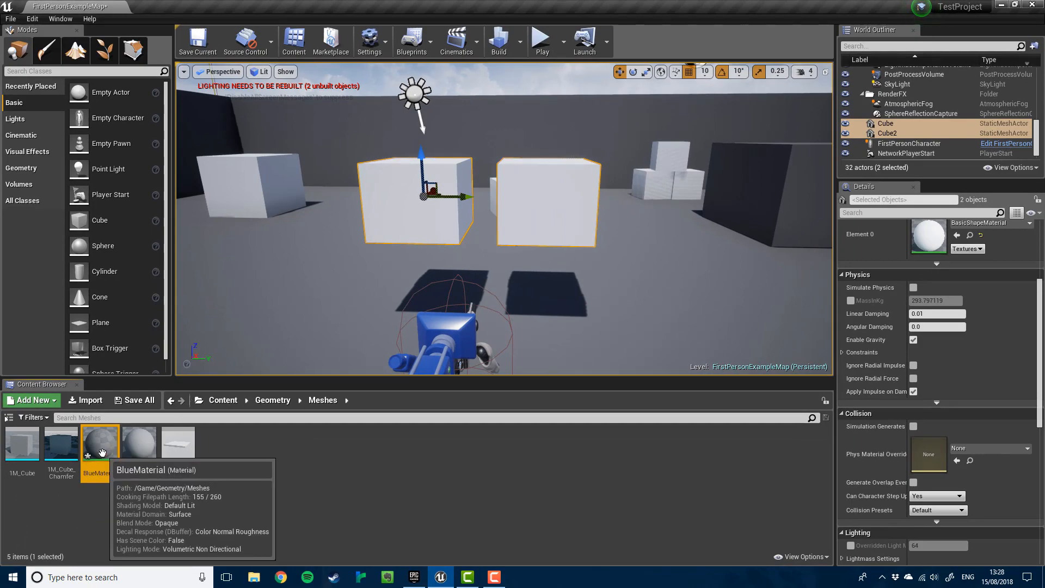
- Open BlueMaterial and connect a new VectorParameter node to its Base Color input
{"action": "double_click", "coordinate": [103, 453]}
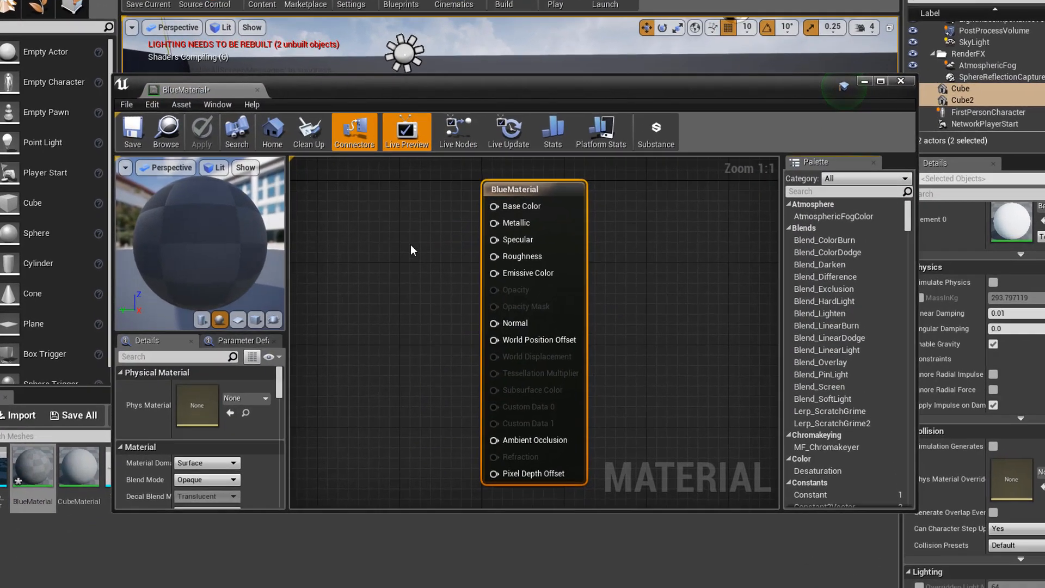
{"action": "right_click_drag", "start_coordinate": [405, 275], "coordinate": [550, 265]}
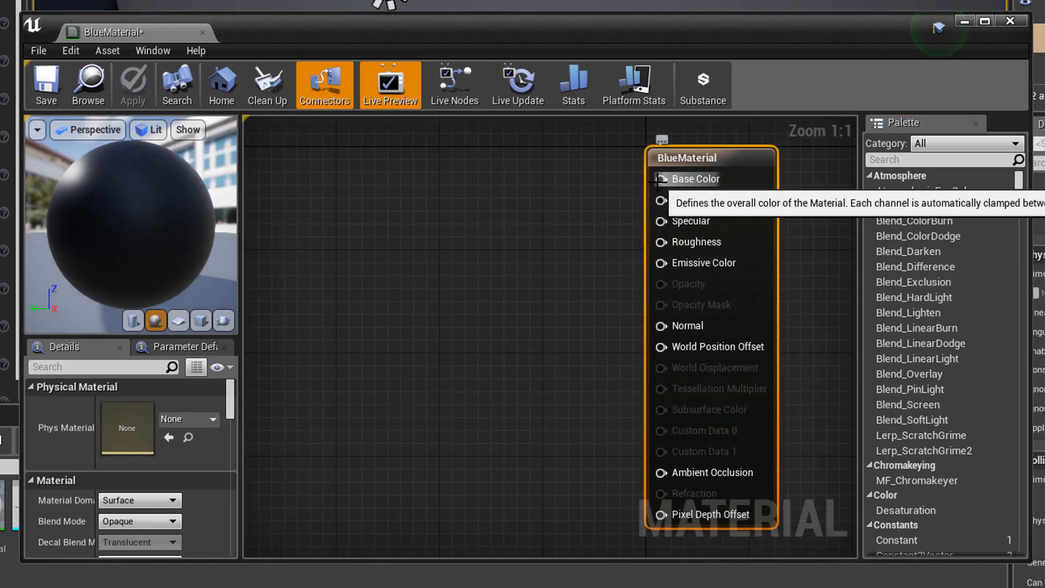
{"action": "left_click_drag", "start_coordinate": [661, 179], "coordinate": [458, 185]}
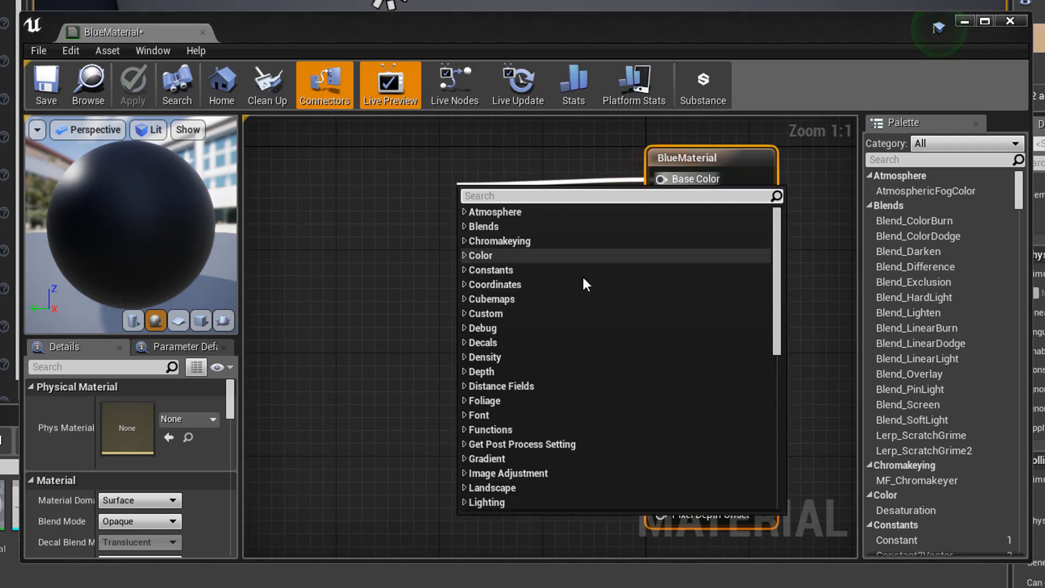
{"action": "scroll", "coordinate": [569, 316], "scroll_direction": "down", "scroll_amount": 5}
{"action": "scroll", "coordinate": [572, 321], "scroll_direction": "down", "scroll_amount": 1}
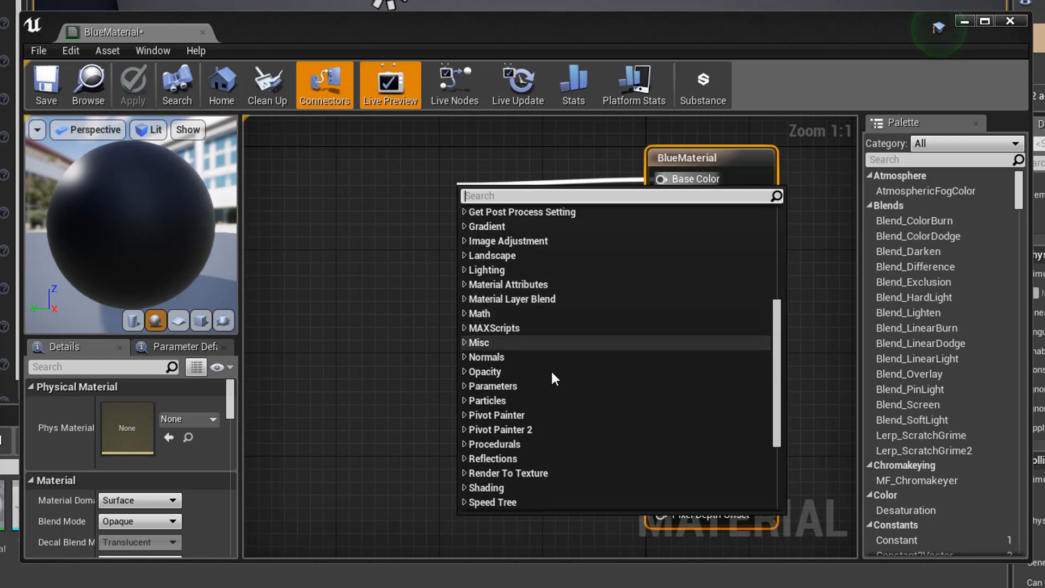
{"action": "left_click", "coordinate": [465, 387]}
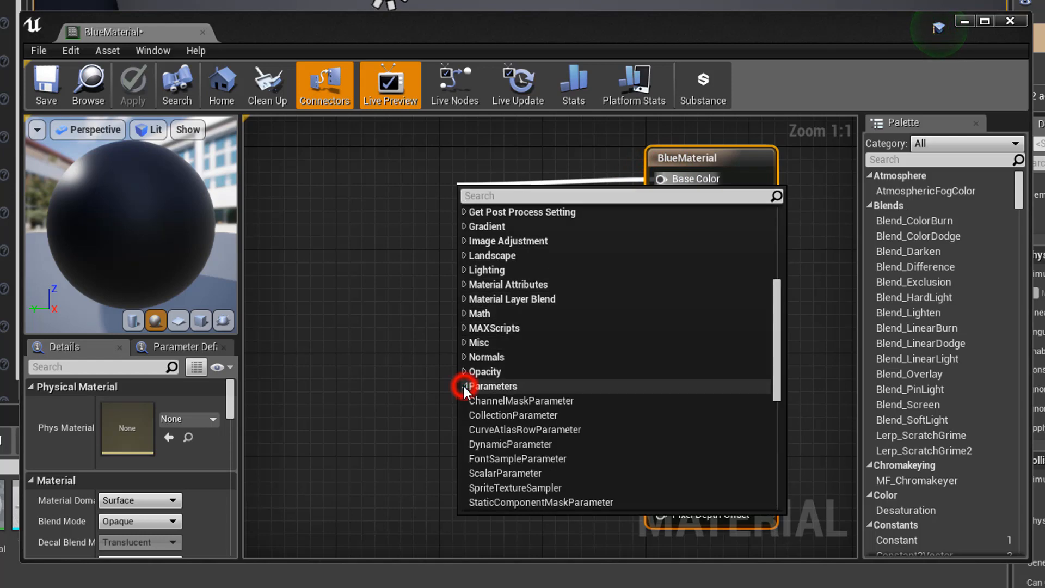
{"action": "scroll", "coordinate": [479, 389], "scroll_direction": "down", "scroll_amount": 3}
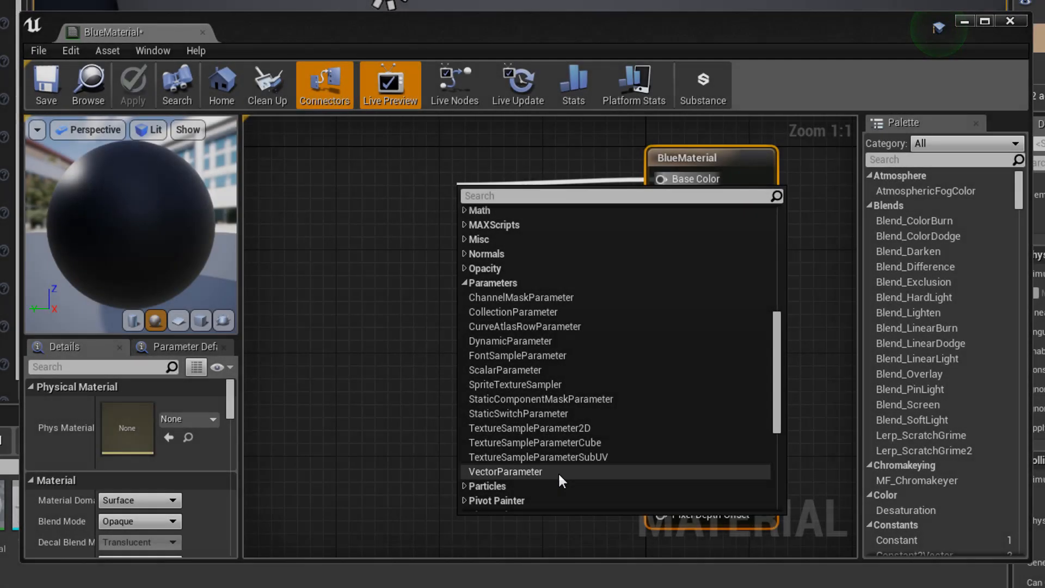
{"action": "left_click", "coordinate": [557, 472]}
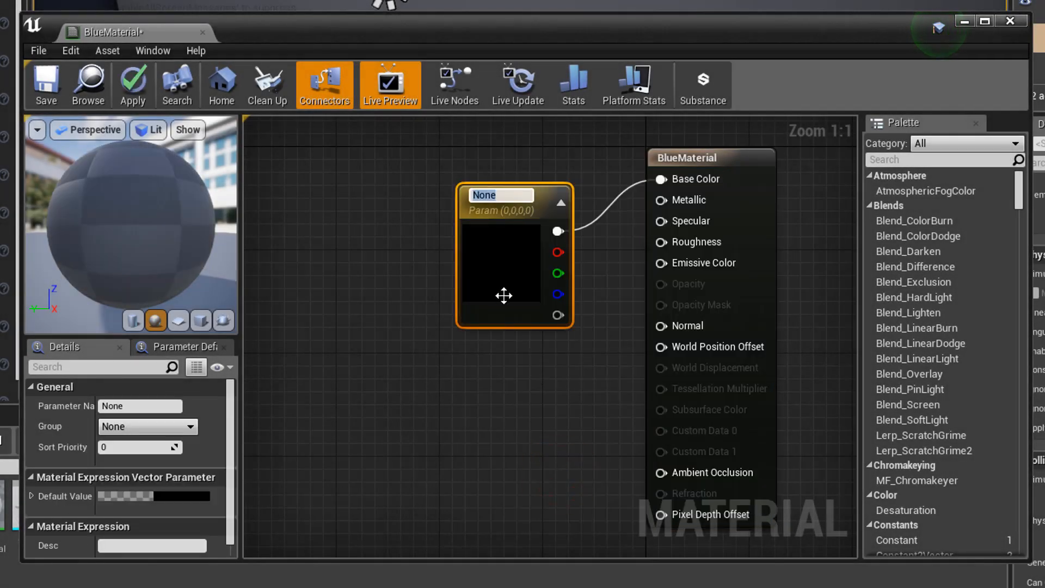
{"action": "left_click_drag", "start_coordinate": [504, 296], "coordinate": [475, 249]}
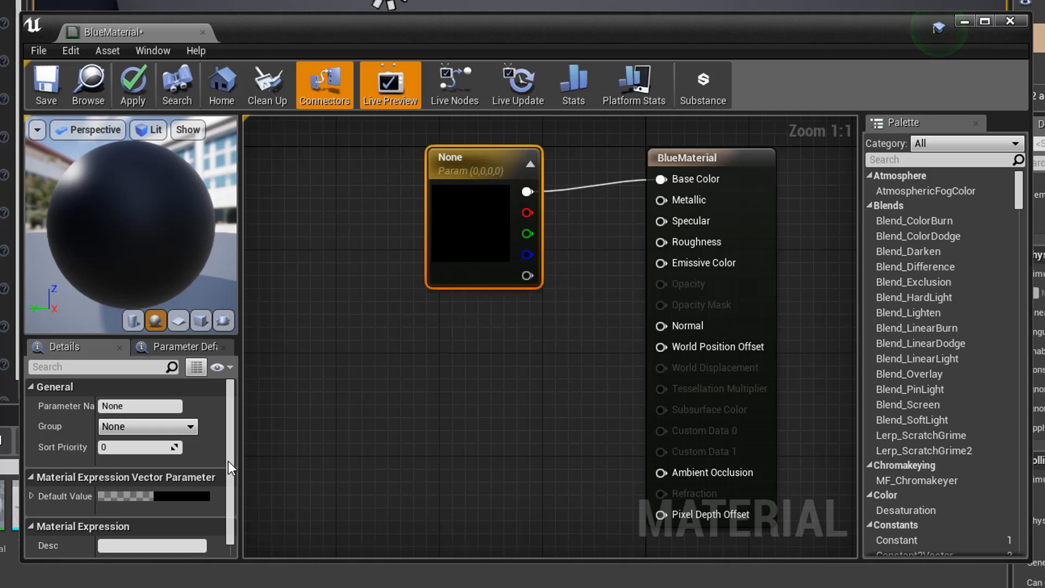
- Set the VectorParameter's default colour to blue (0.0325, 0.0883, 0.797) in the Color Picker
{"action": "left_click", "coordinate": [175, 494]}
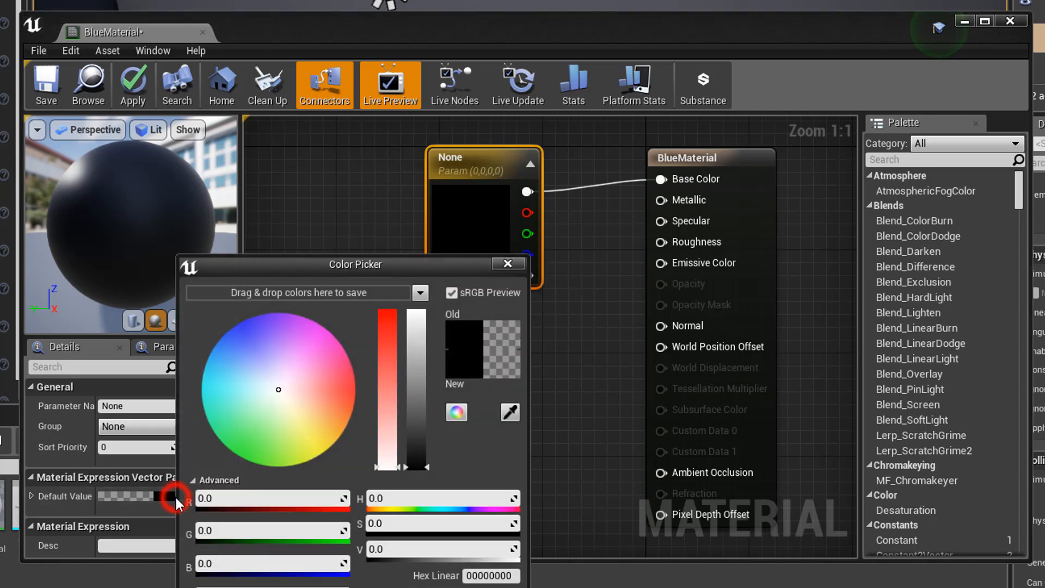
{"action": "left_click_drag", "start_coordinate": [305, 266], "coordinate": [489, 192]}
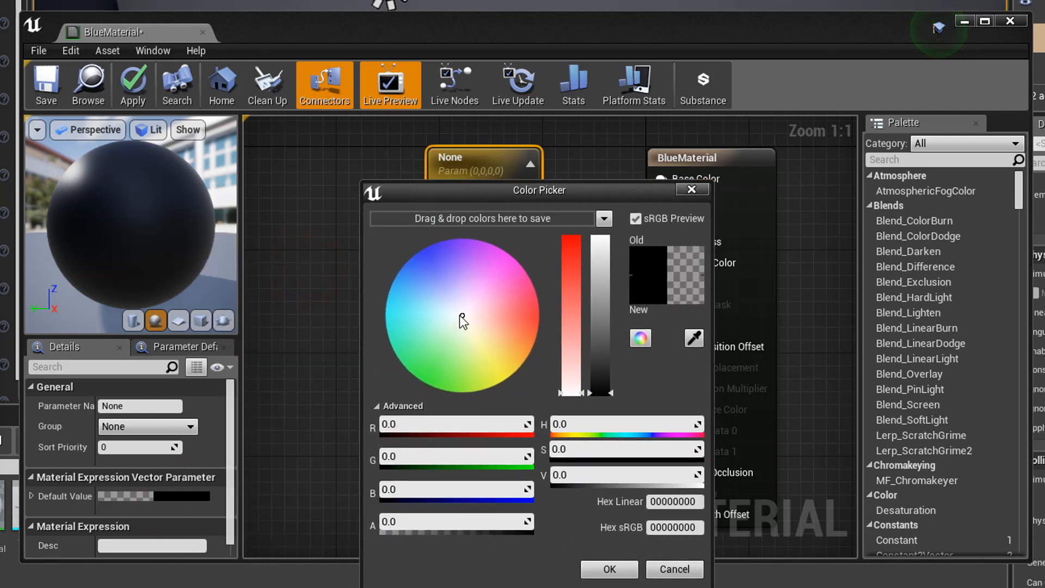
{"action": "left_click_drag", "start_coordinate": [462, 312], "coordinate": [420, 254]}
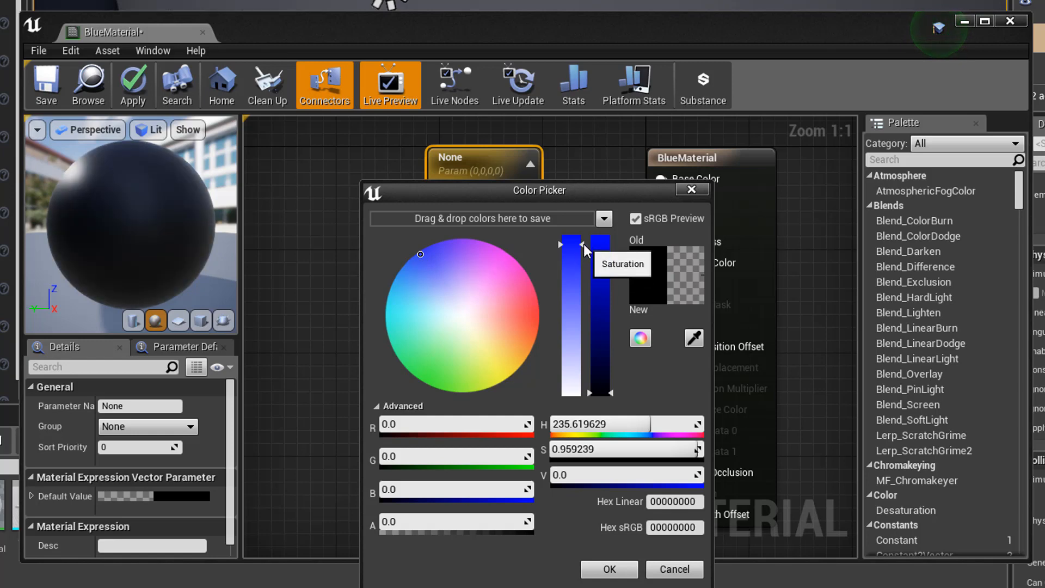
{"action": "left_click_drag", "start_coordinate": [609, 395], "coordinate": [601, 268]}
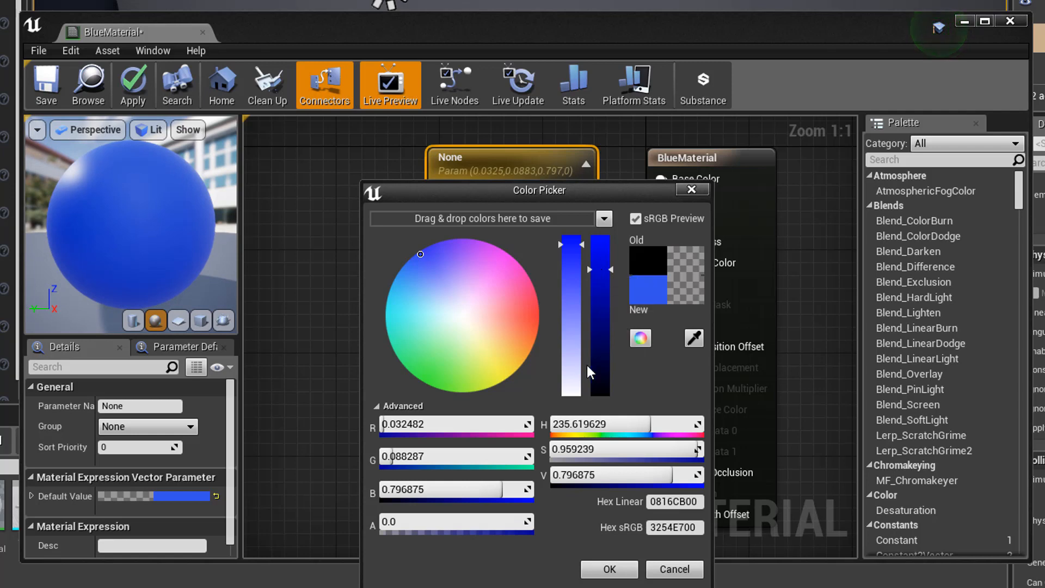
{"action": "left_click", "coordinate": [609, 568]}
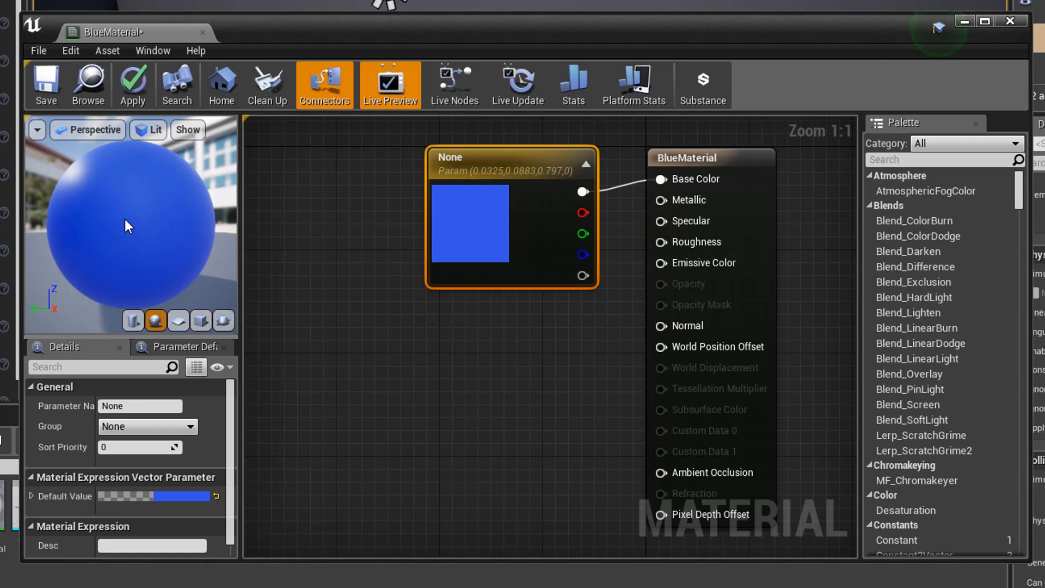
- Add a Constant node wired into BlueMaterial's Roughness input
{"action": "left_click_drag", "start_coordinate": [125, 219], "coordinate": [60, 224]}
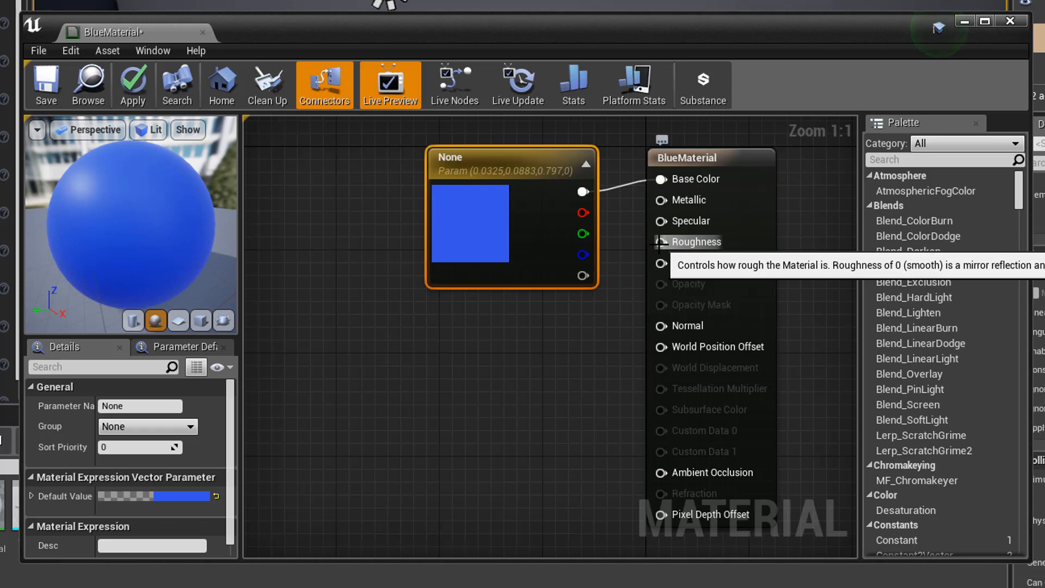
{"action": "left_click_drag", "start_coordinate": [661, 241], "coordinate": [546, 327]}
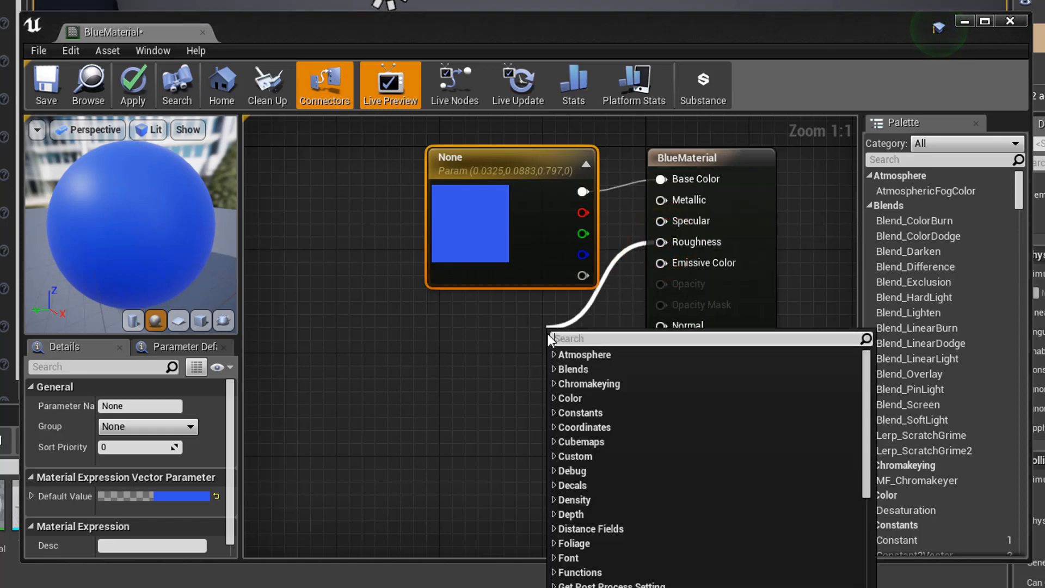
{"action": "left_click", "coordinate": [555, 413]}
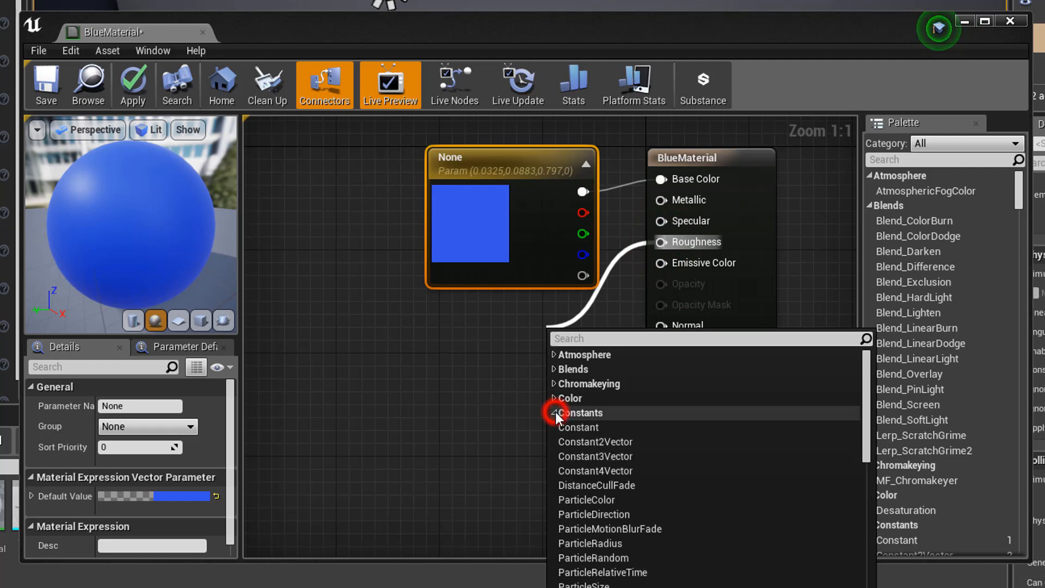
{"action": "left_click", "coordinate": [612, 427]}
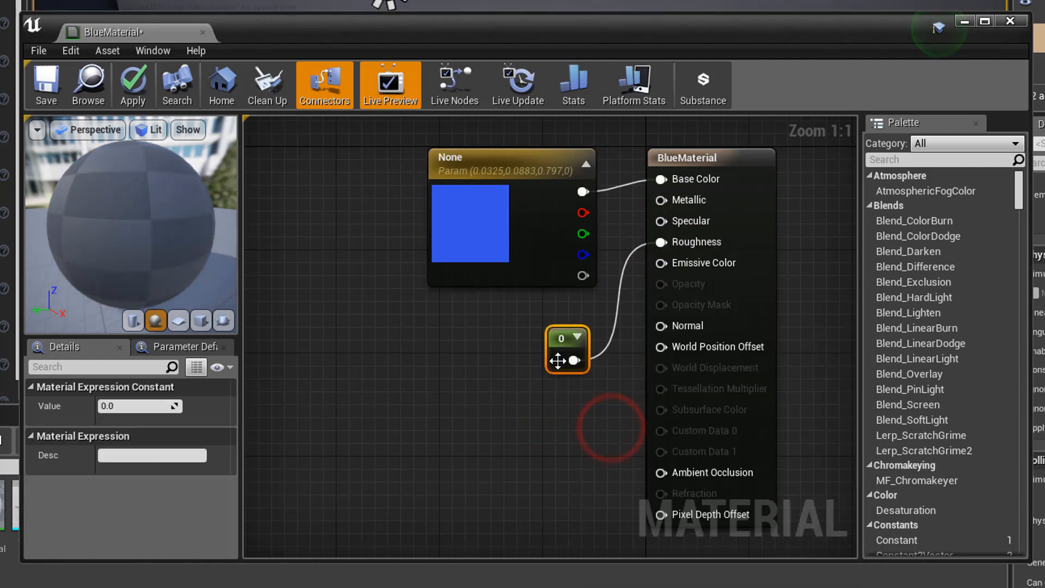
{"action": "left_click_drag", "start_coordinate": [559, 354], "coordinate": [565, 345]}
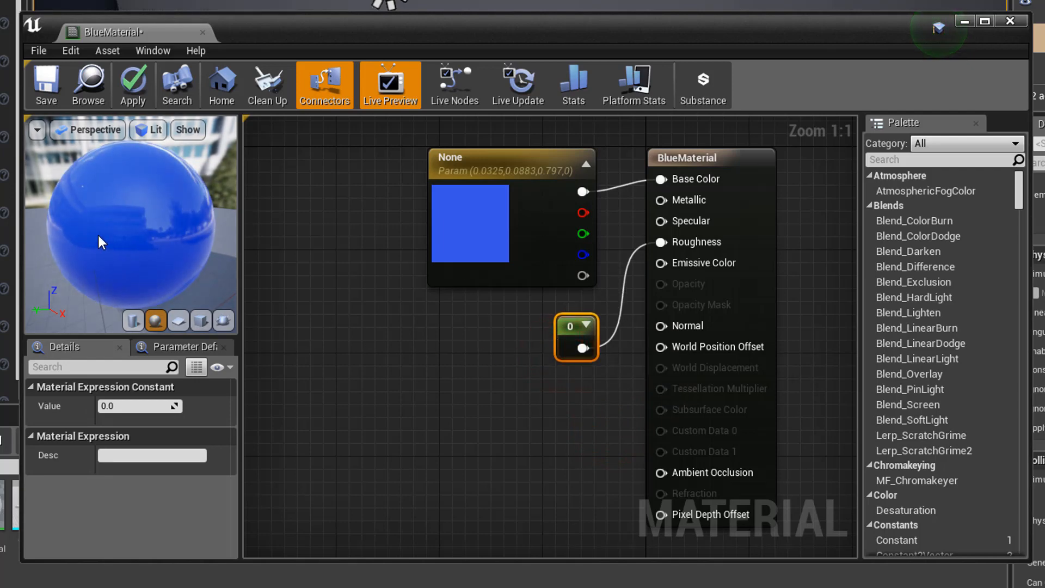
- Set the Roughness constant to 1 for a matte finish and save BlueMaterial
{"action": "mouse_move", "coordinate": [101, 242]}
{"action": "left_mouse_down"}
{"action": "mouse_move", "coordinate": [188, 234]}
{"action": "mouse_move", "coordinate": [131, 196]}
{"action": "mouse_move", "coordinate": [101, 246]}
{"action": "left_mouse_up"}
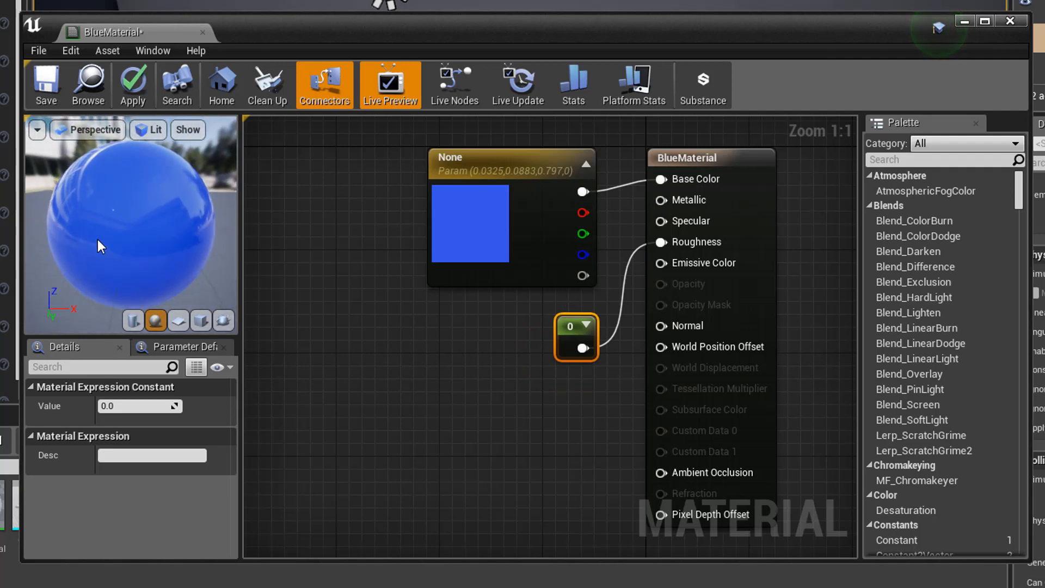
{"action": "left_click", "coordinate": [564, 339]}
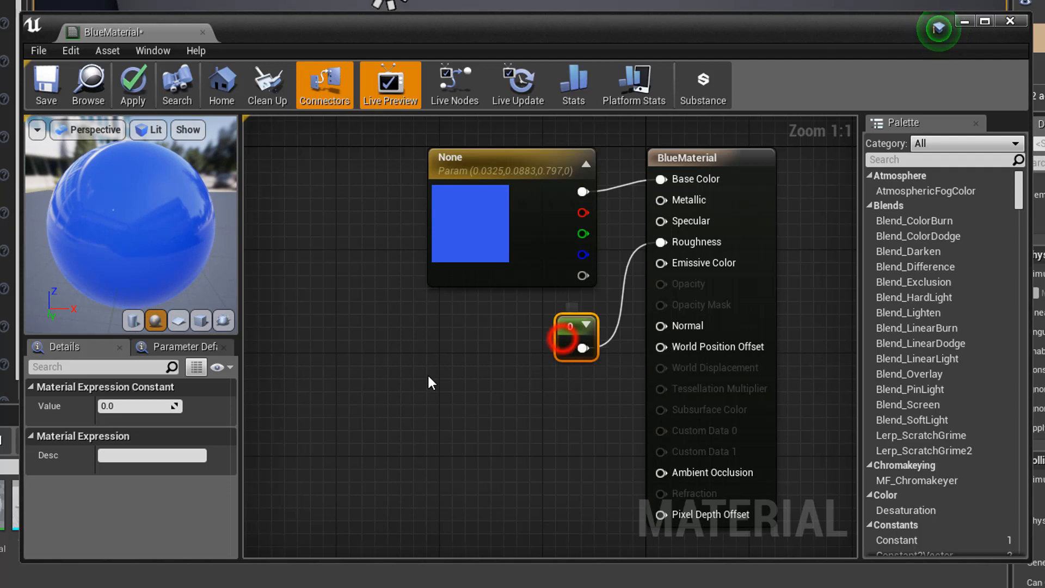
{"action": "left_click", "coordinate": [134, 407]}
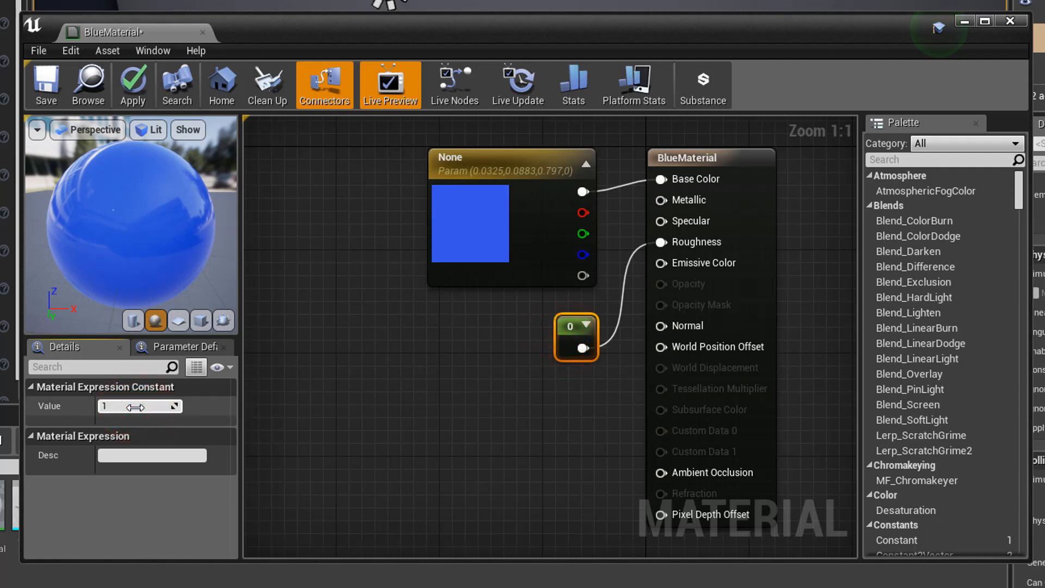
{"action": "key", "text": "Return"}
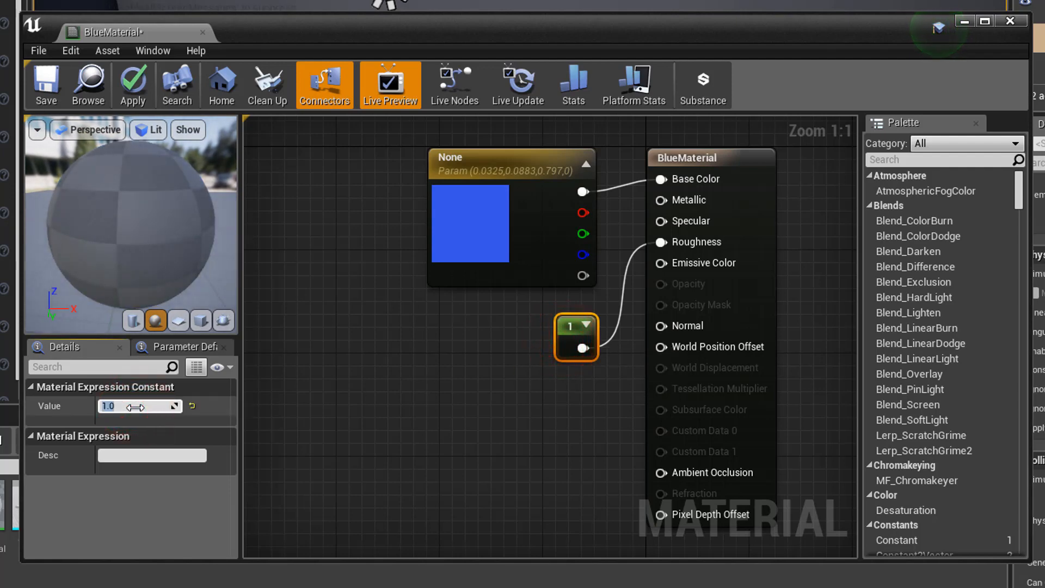
{"action": "mouse_move", "coordinate": [78, 215]}
{"action": "left_mouse_down"}
{"action": "mouse_move", "coordinate": [112, 230]}
{"action": "mouse_move", "coordinate": [92, 218]}
{"action": "left_mouse_up"}
{"action": "left_click_drag", "start_coordinate": [150, 244], "coordinate": [129, 227]}
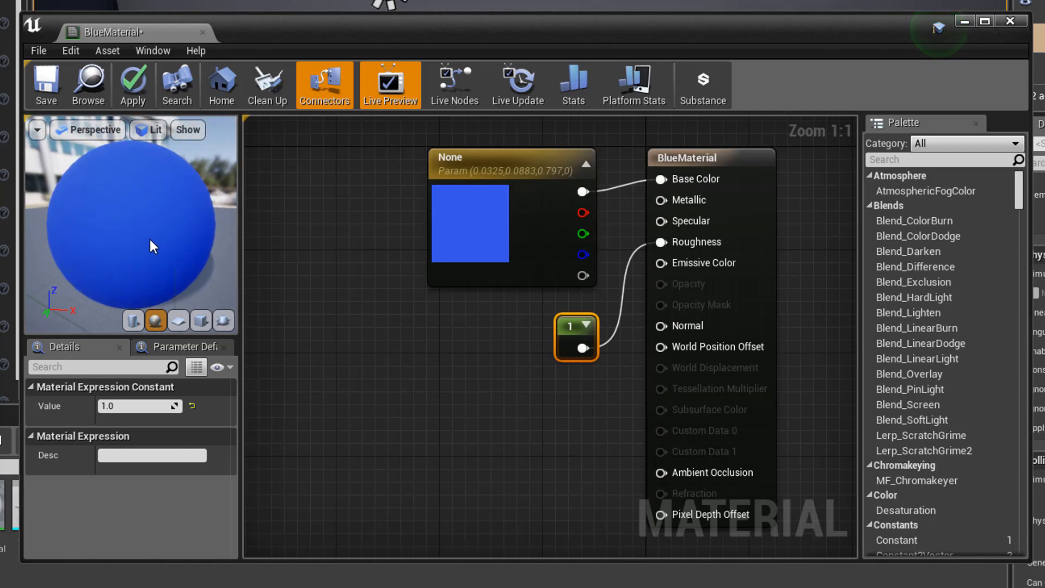
{"action": "left_click", "coordinate": [47, 86]}
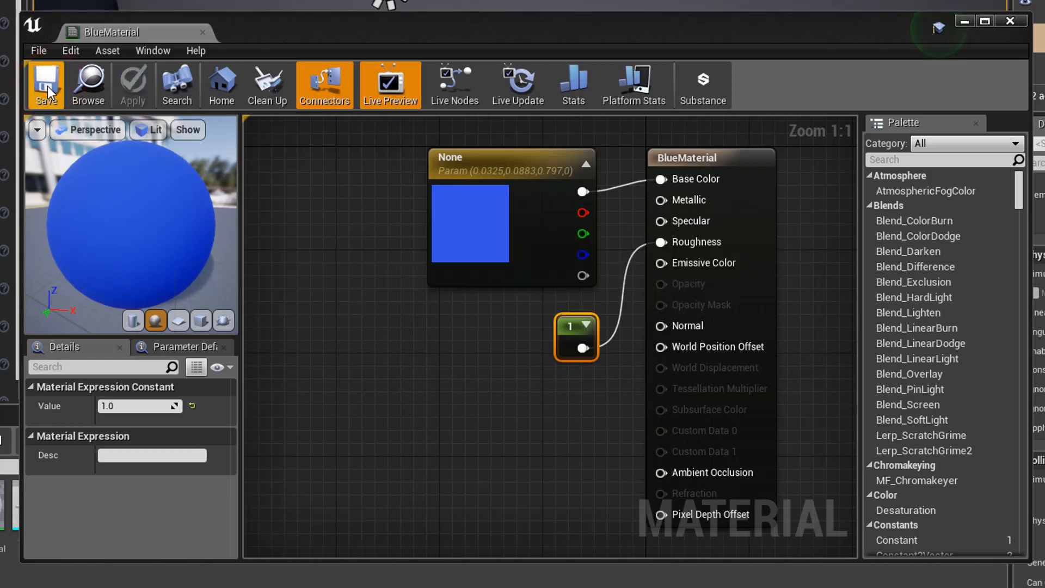
- Close the material editor and drag BlueMaterial onto the left cube
{"action": "left_click", "coordinate": [1007, 22]}
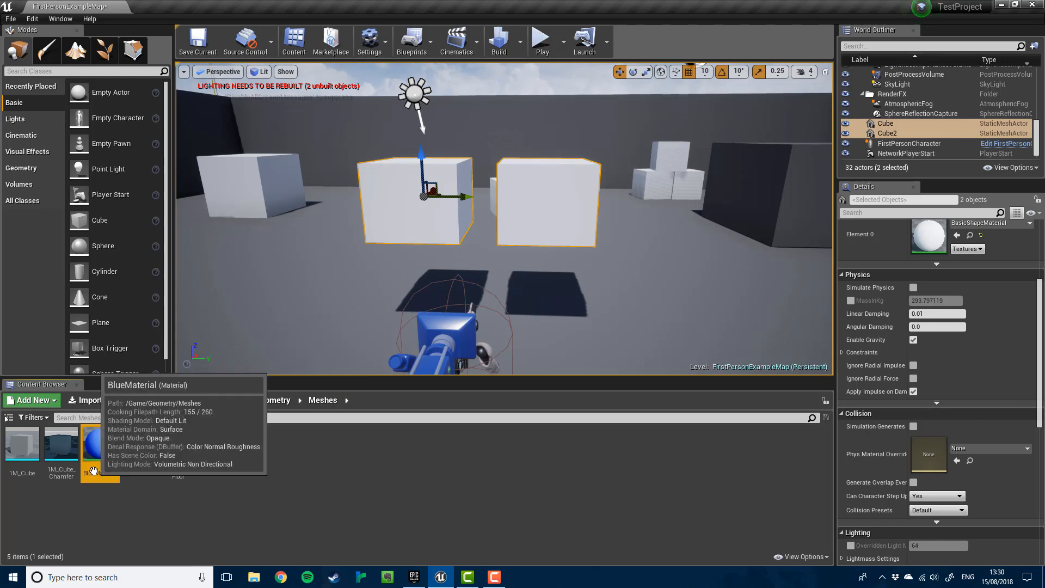
{"action": "left_click_drag", "start_coordinate": [94, 471], "coordinate": [406, 199]}
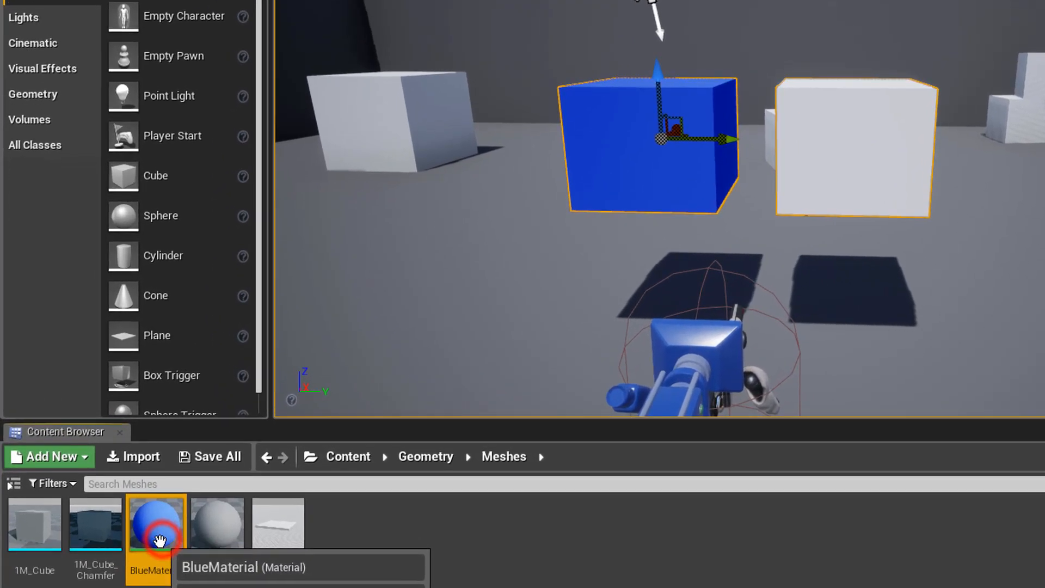
- Duplicate BlueMaterial and name the copy BlueMaterial2
{"action": "right_click", "coordinate": [159, 540]}
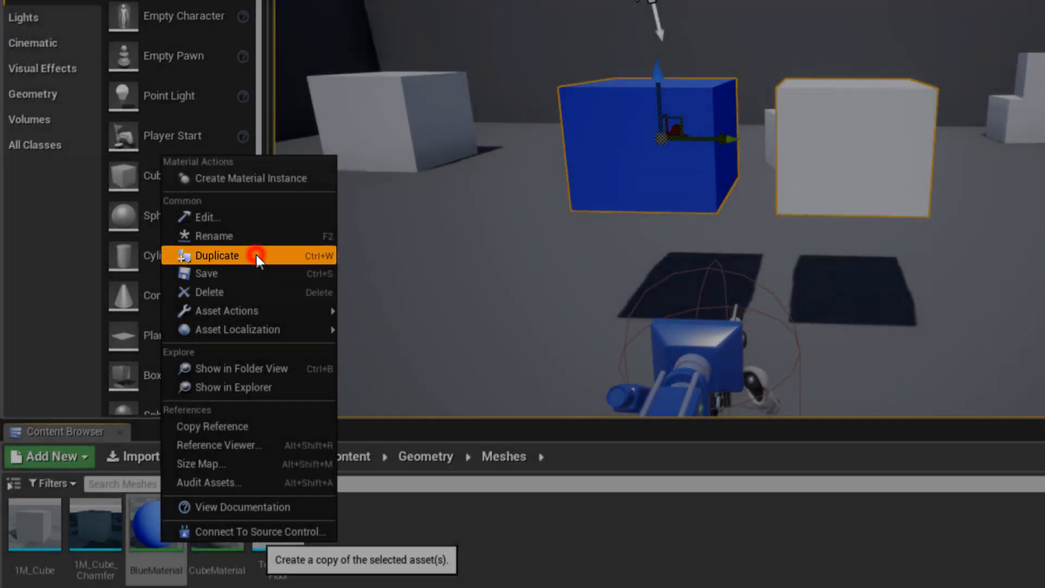
{"action": "left_click", "coordinate": [256, 255]}
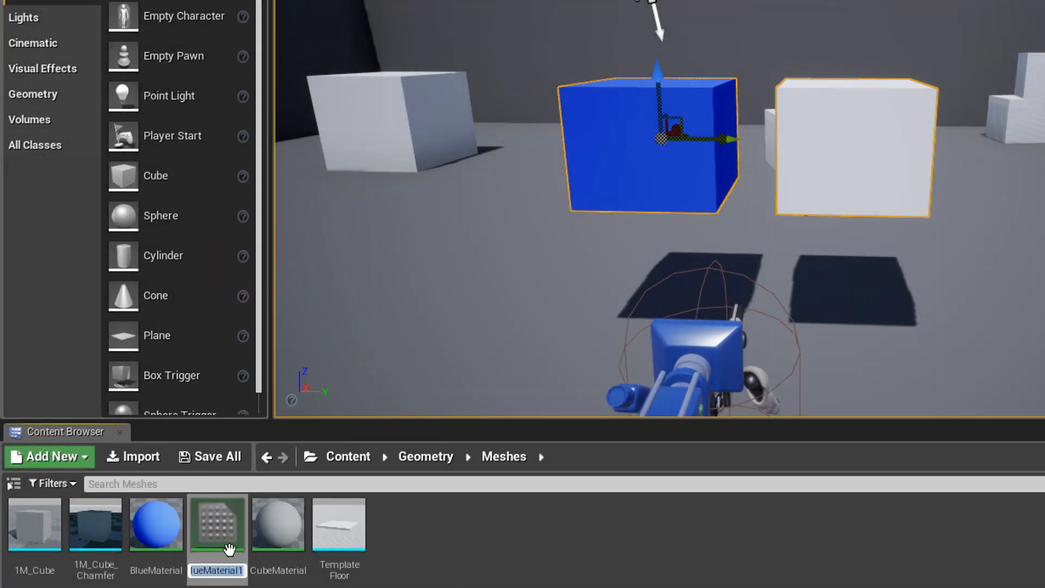
{"action": "left_click", "coordinate": [244, 571]}
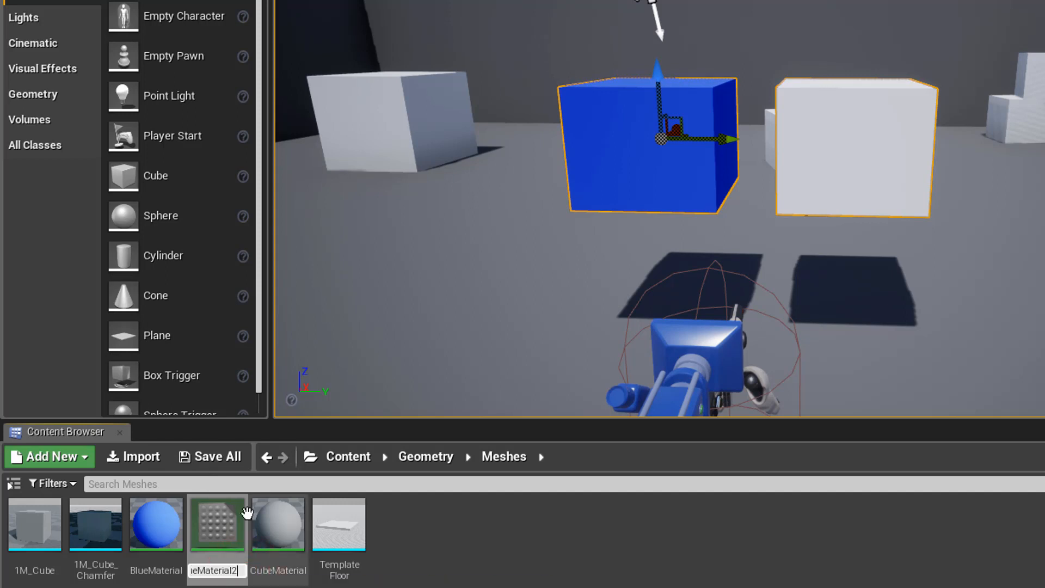
{"action": "type", "text": "2"}
{"action": "key", "text": "Return"}
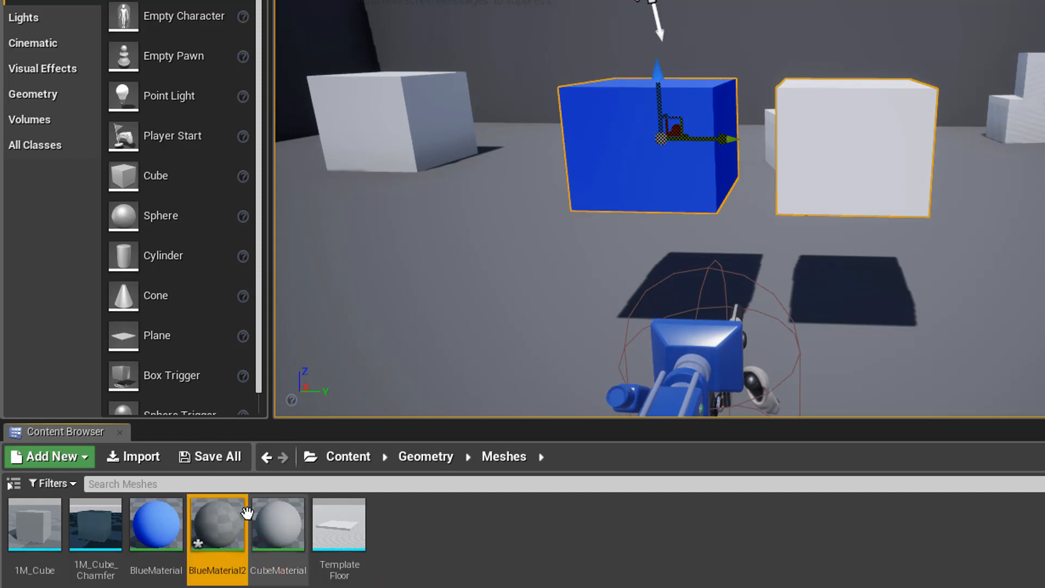
- Open BlueMaterial2, set its Roughness constant to 0, save, and close the editor
{"action": "left_click", "coordinate": [223, 535]}
{"action": "double_click", "coordinate": [223, 538]}
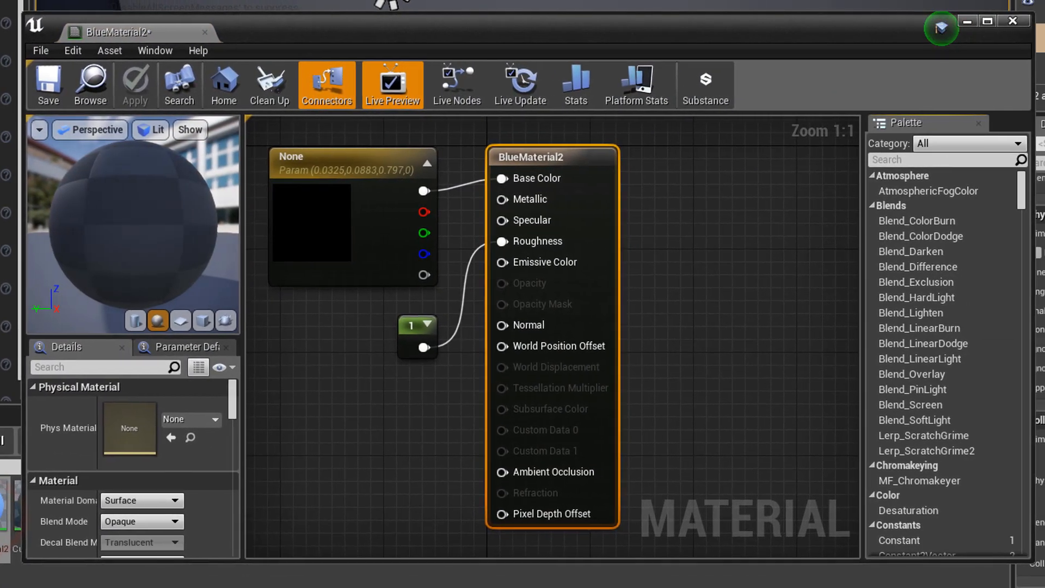
{"action": "right_click_drag", "start_coordinate": [319, 352], "coordinate": [443, 361]}
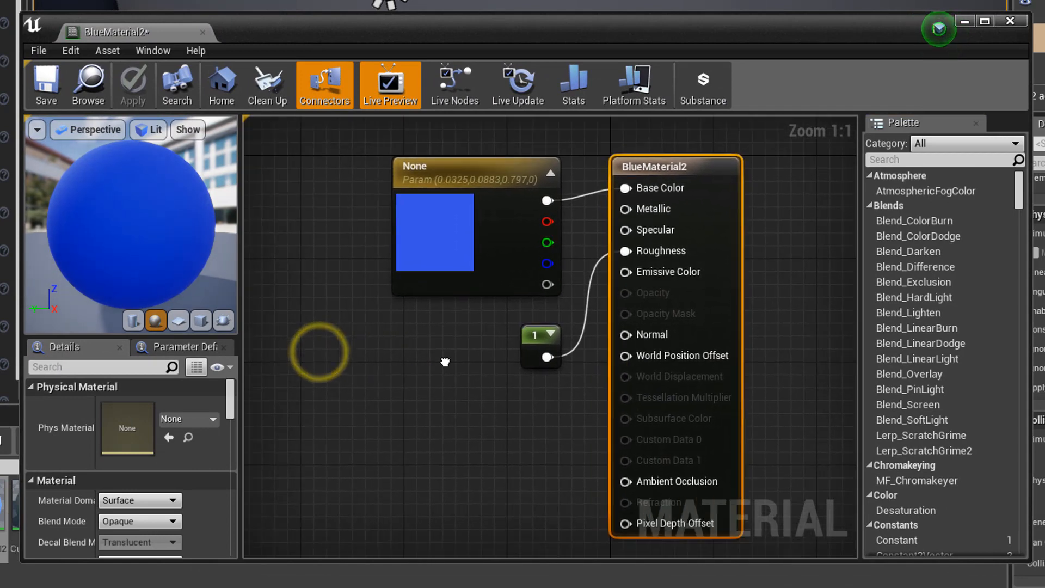
{"action": "left_click", "coordinate": [538, 346]}
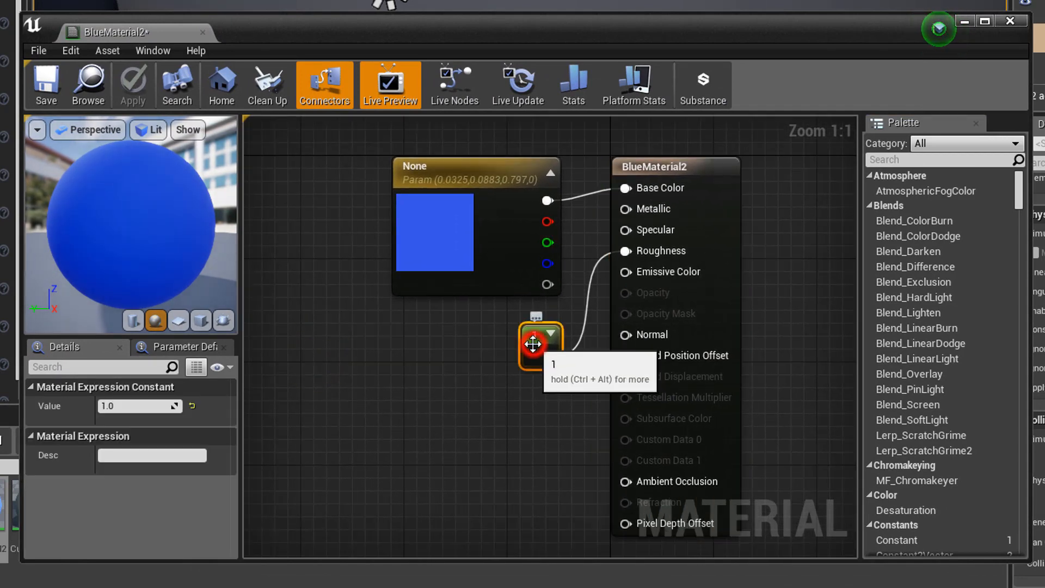
{"action": "left_click", "coordinate": [135, 405]}
{"action": "type", "text": "0"}
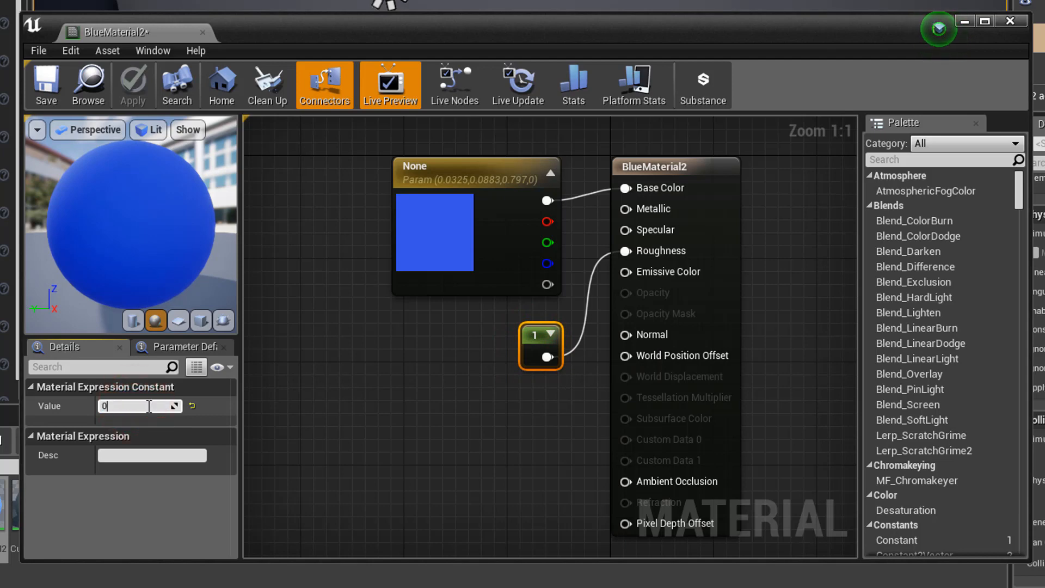
{"action": "key", "text": "Return"}
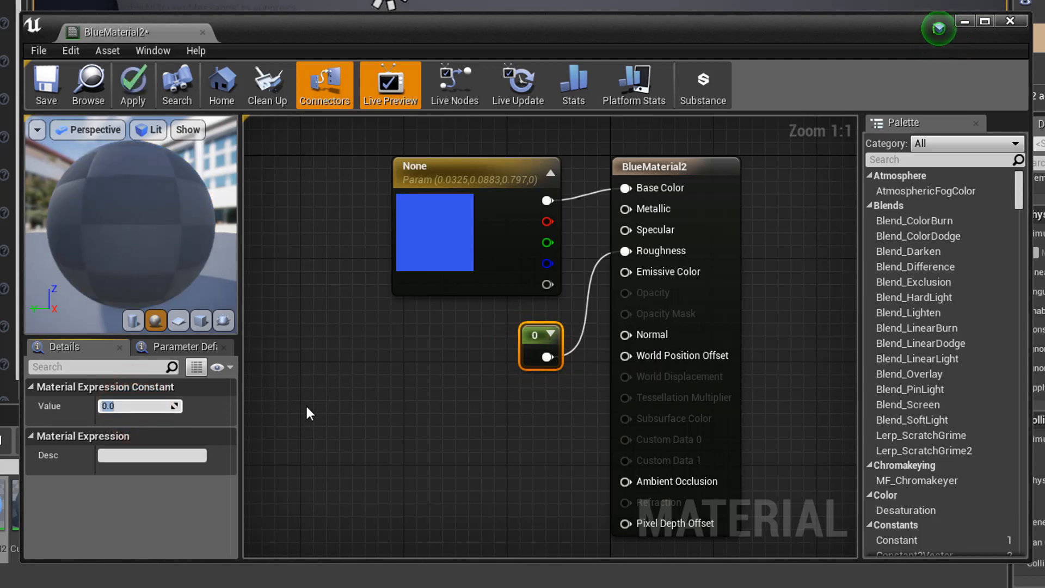
{"action": "left_click", "coordinate": [43, 84]}
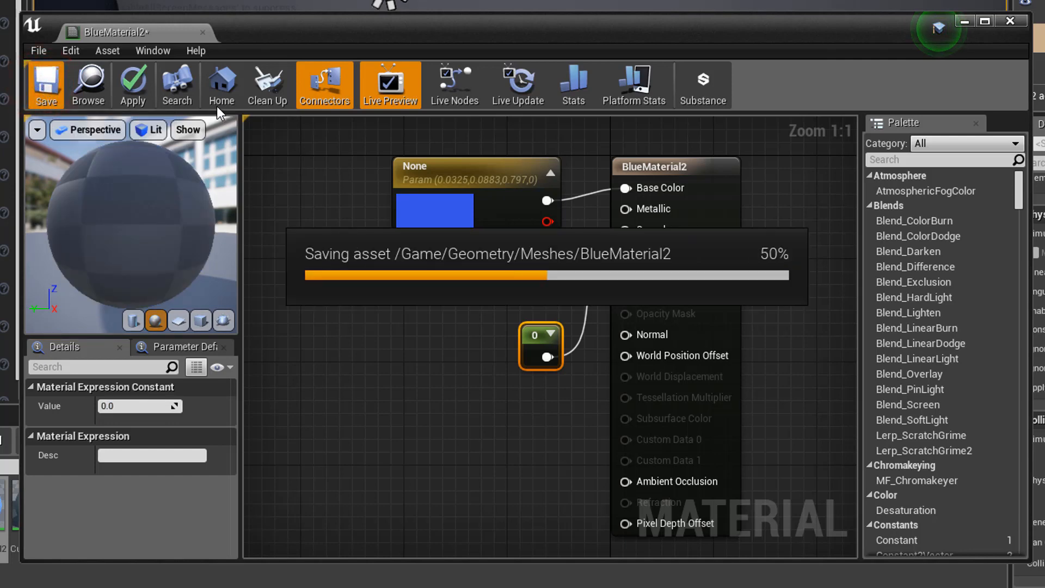
{"action": "left_click", "coordinate": [1010, 22]}
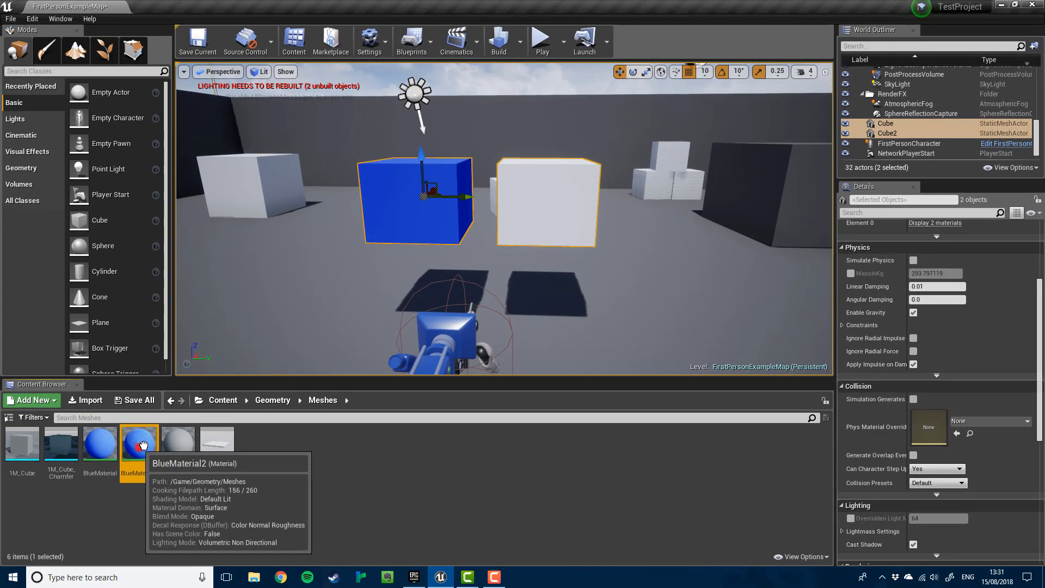
- Drag BlueMaterial2 onto the white cube and fly around to view both blue cubes
{"action": "left_click_drag", "start_coordinate": [144, 445], "coordinate": [543, 214]}
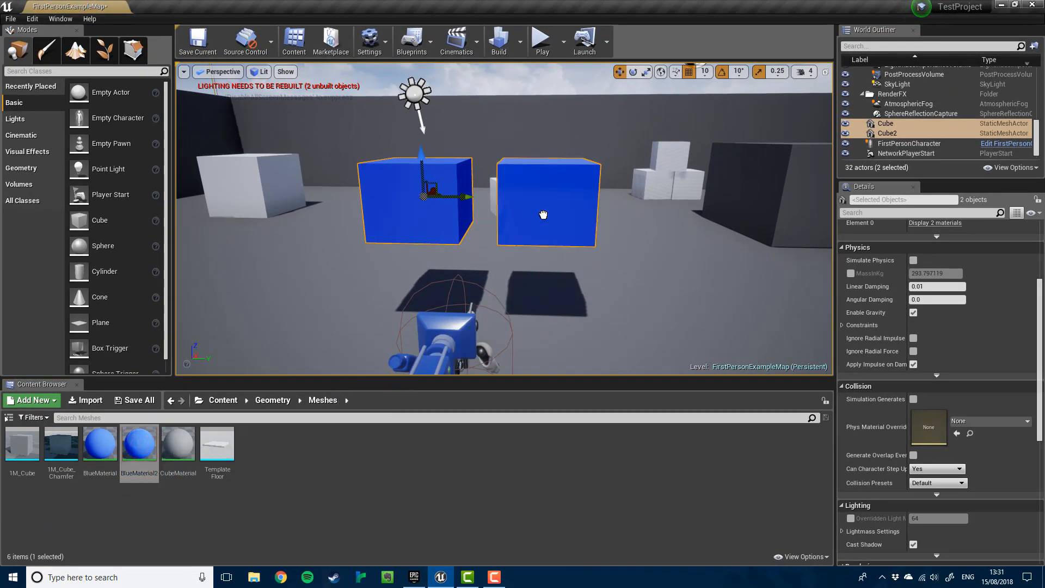
{"action": "key", "text": "f"}
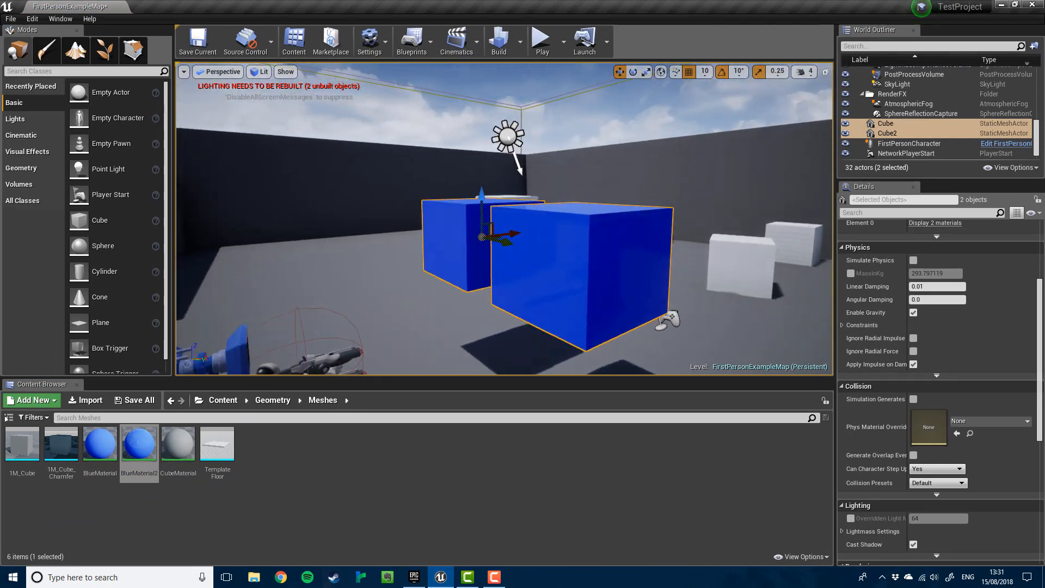
{"action": "mouse_move", "coordinate": [504, 218]}
{"action": "right_mouse_down"}
{"action": "mouse_move", "coordinate": [707, 215]}
{"action": "mouse_move", "coordinate": [511, 226]}
{"action": "right_mouse_up"}
{"action": "key", "text": "d"}
{"action": "key", "text": "s"}
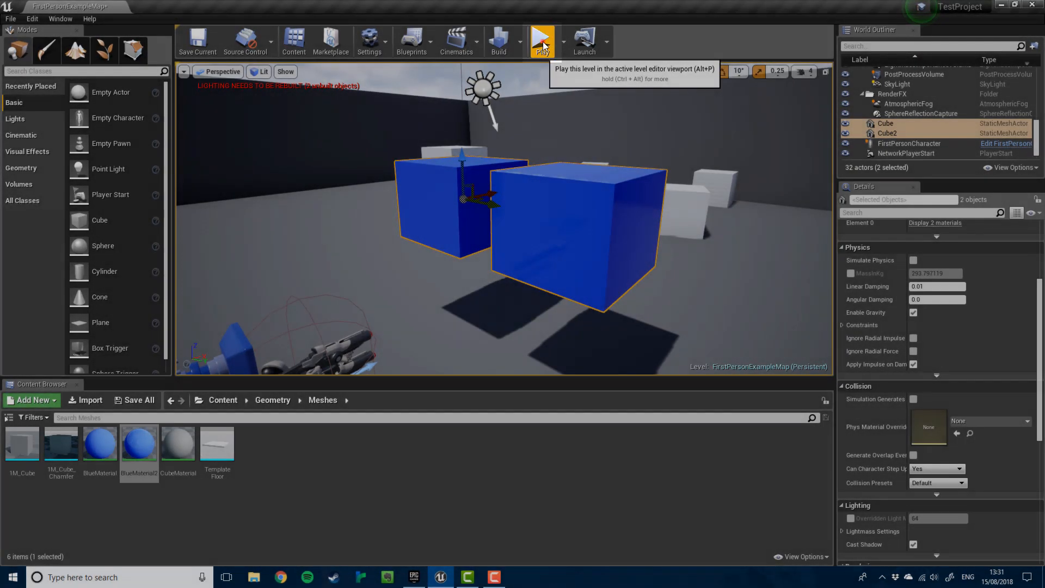
{"action": "left_click", "coordinate": [543, 42]}
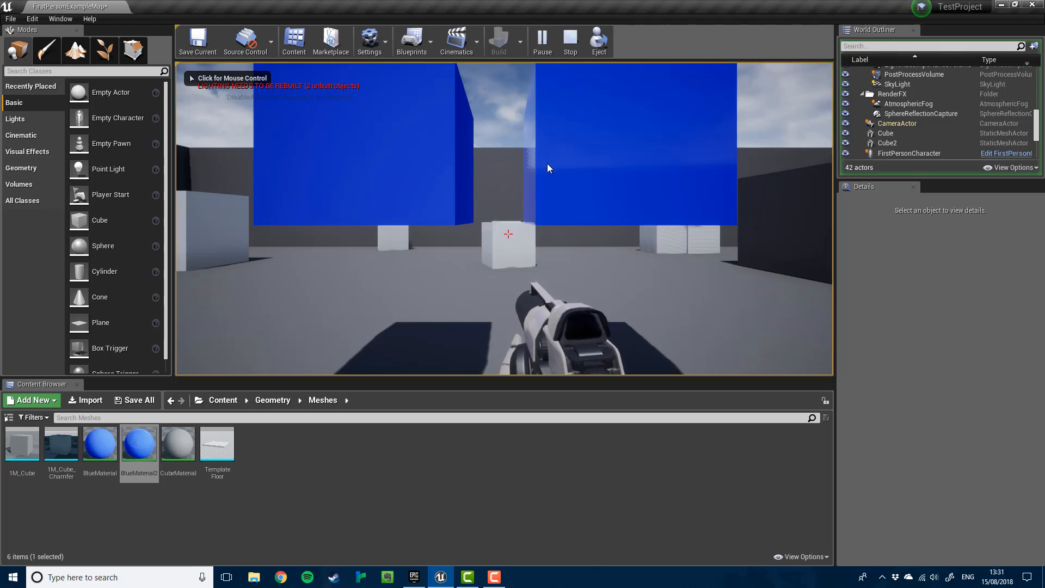
{"action": "key", "text": "w"}
{"action": "key", "text": "s"}
{"action": "key", "text": "d"}
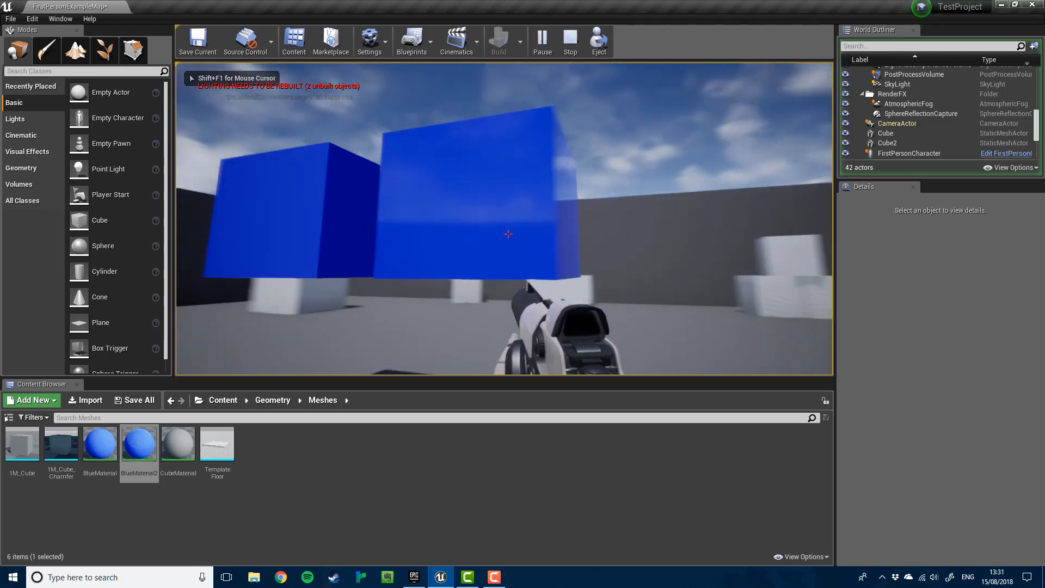
{"action": "key", "text": "a"}
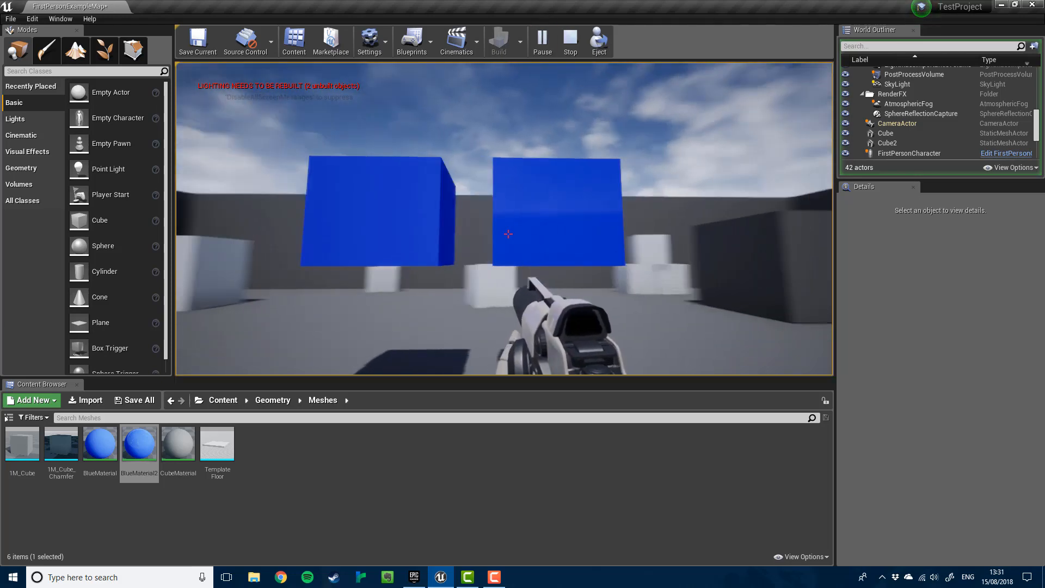
{"action": "key", "text": "a"}
{"action": "key", "text": "d"}
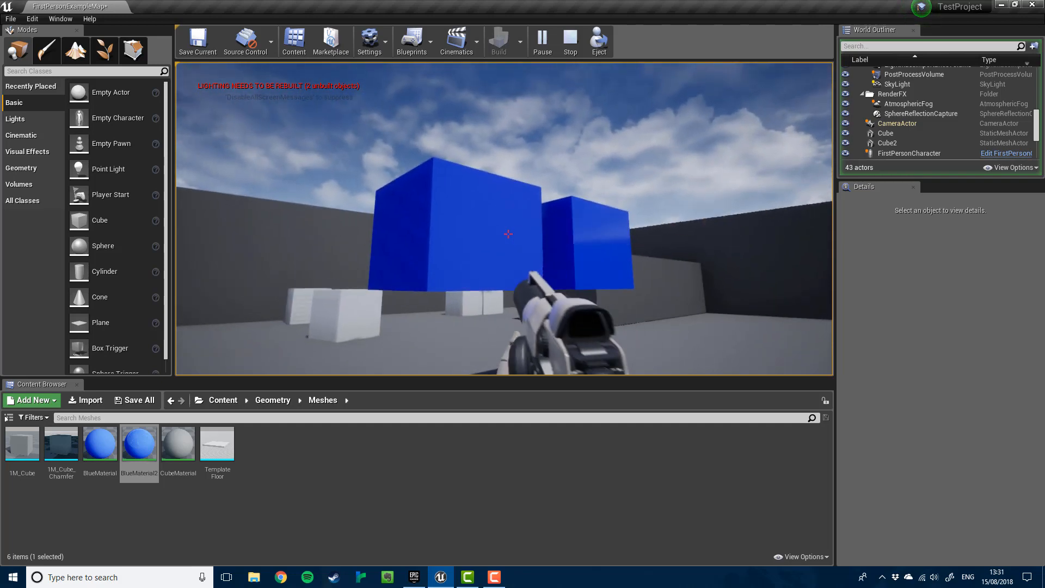
{"action": "key", "text": "a"}
{"action": "left_click", "coordinate": [508, 234]}
{"action": "key", "text": "d"}
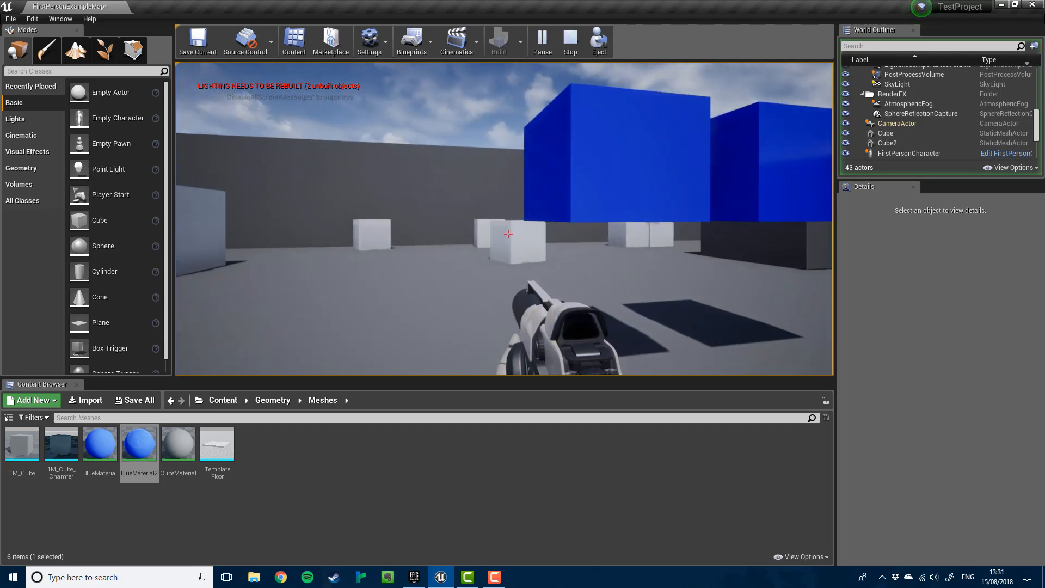
{"action": "left_click", "coordinate": [508, 234]}
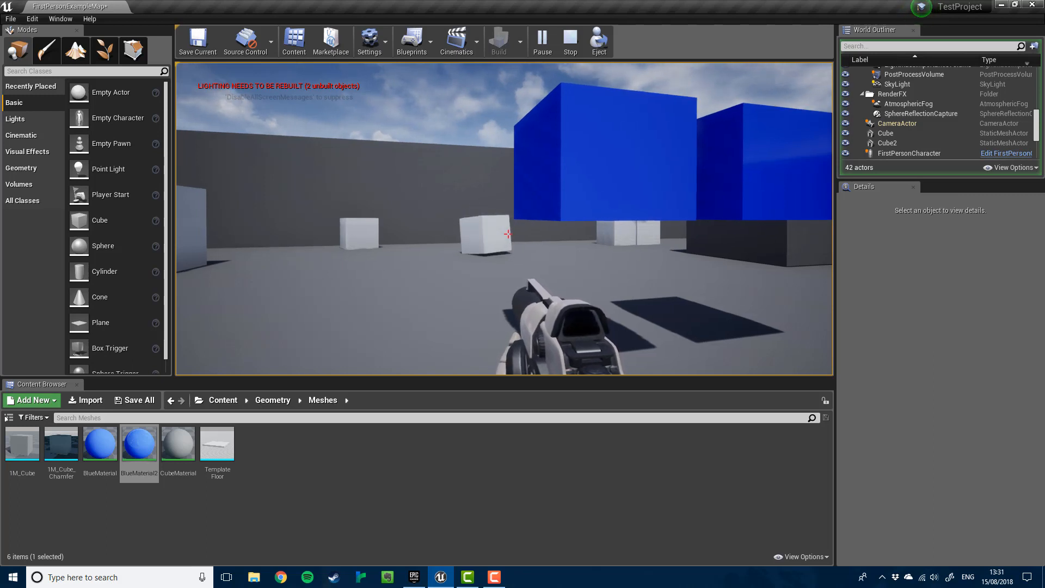
{"action": "key", "text": "d"}
{"action": "key", "text": "d"}
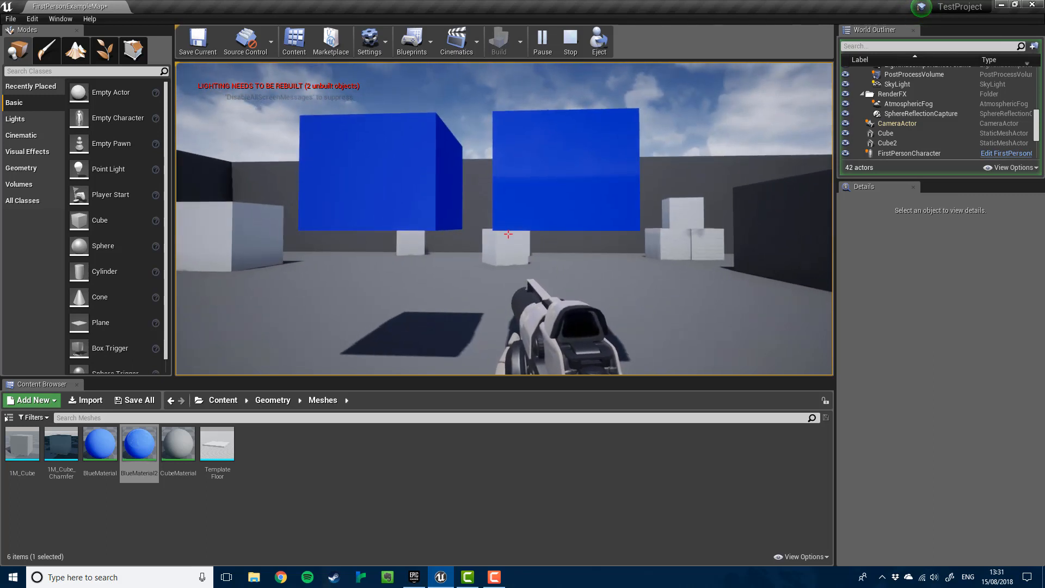
{"action": "key", "text": "Escape"}
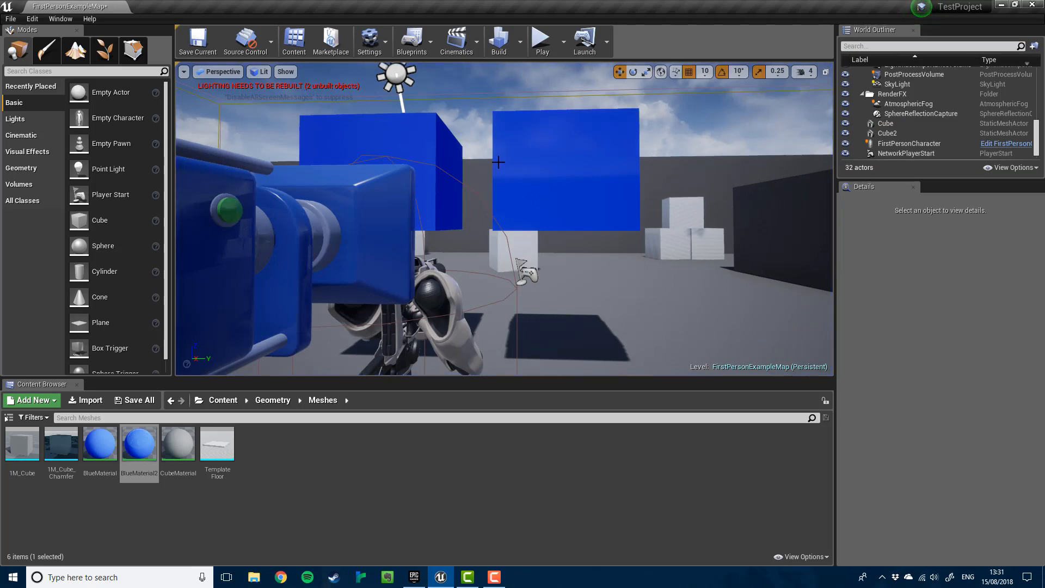
- Select Cube2 and tick Simulate Physics under Physics in its Details panel
{"action": "key", "text": "d"}
{"action": "right_click_drag", "start_coordinate": [498, 162], "coordinate": [495, 163]}
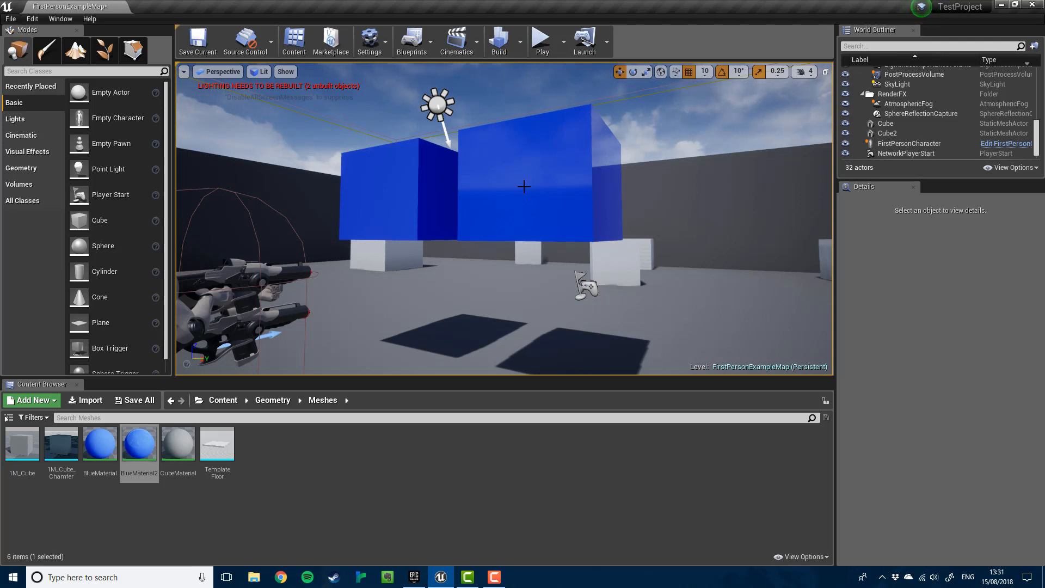
{"action": "left_click", "coordinate": [524, 187]}
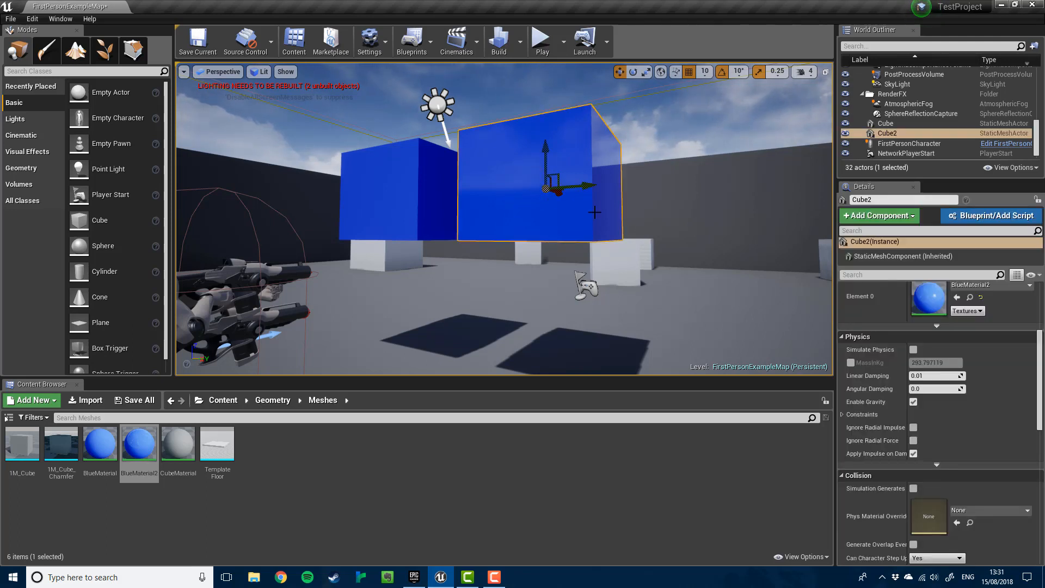
{"action": "scroll", "coordinate": [885, 335], "scroll_direction": "up", "scroll_amount": 5}
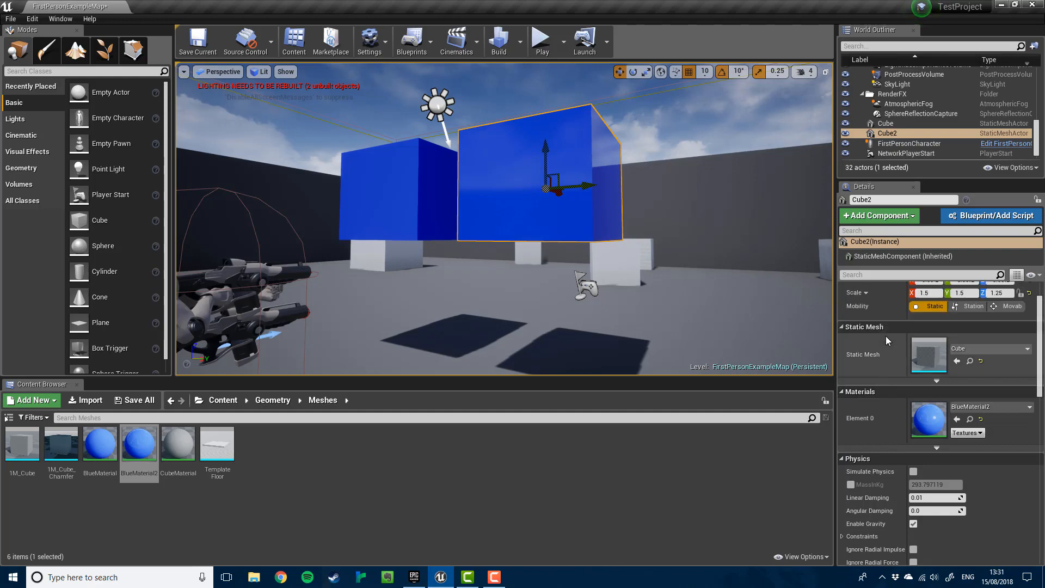
{"action": "scroll", "coordinate": [886, 335], "scroll_direction": "down", "scroll_amount": 3}
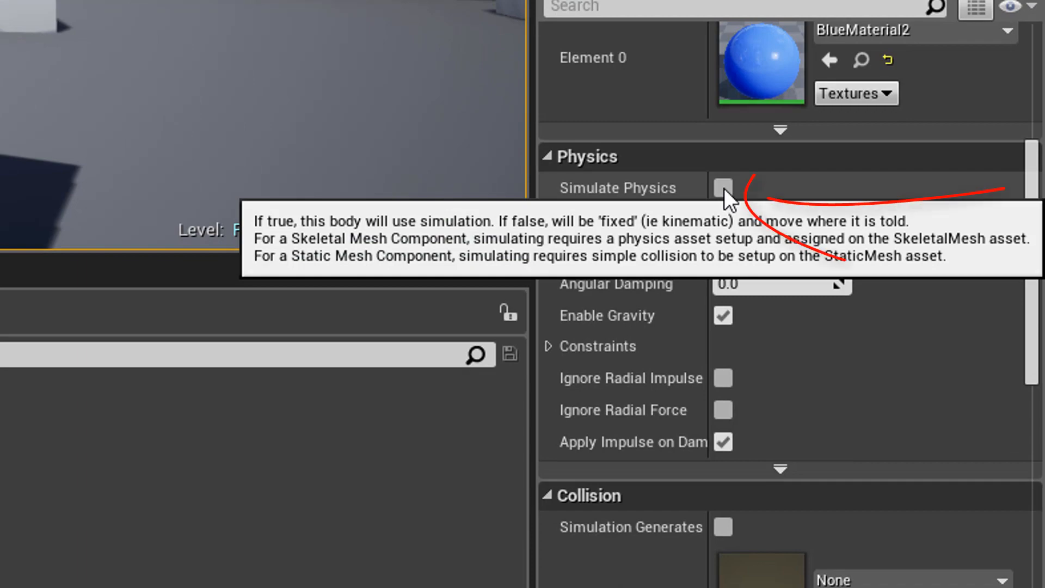
{"action": "left_click", "coordinate": [724, 188]}
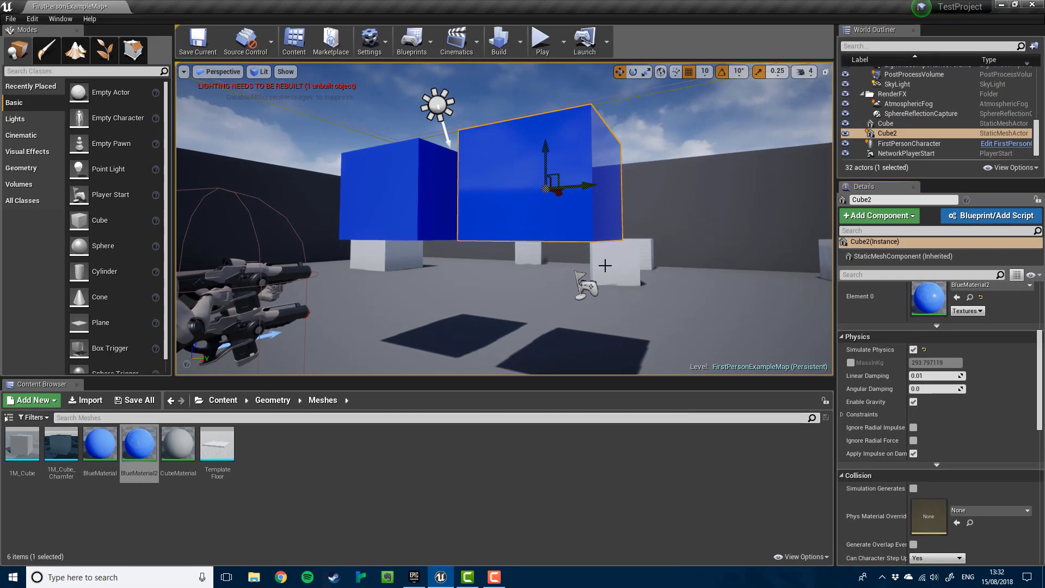
- Play the level and shoot the physics-enabled blue cube so it tumbles across the floor
{"action": "left_click", "coordinate": [543, 49]}
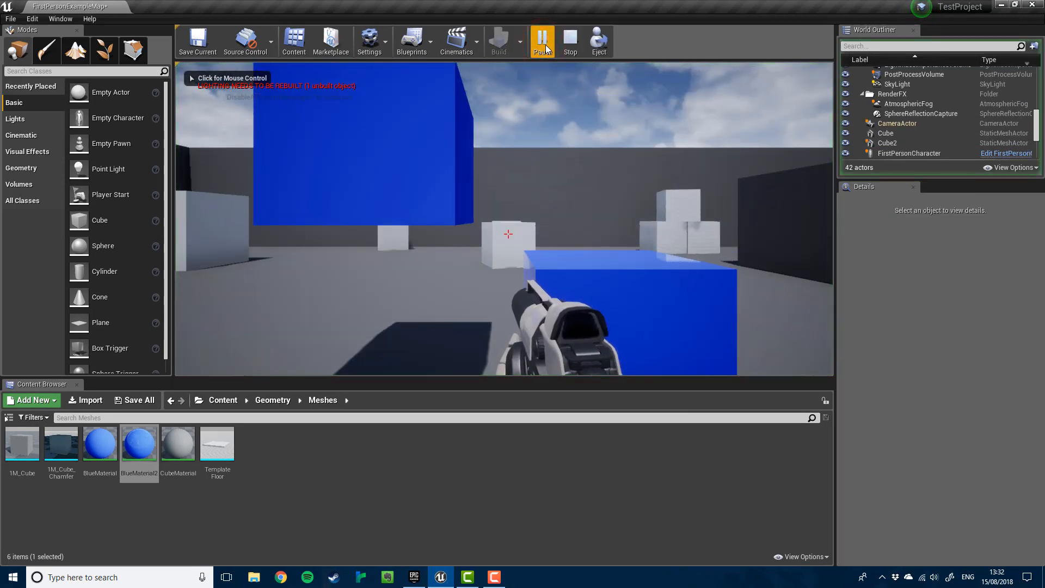
{"action": "left_click", "coordinate": [607, 151]}
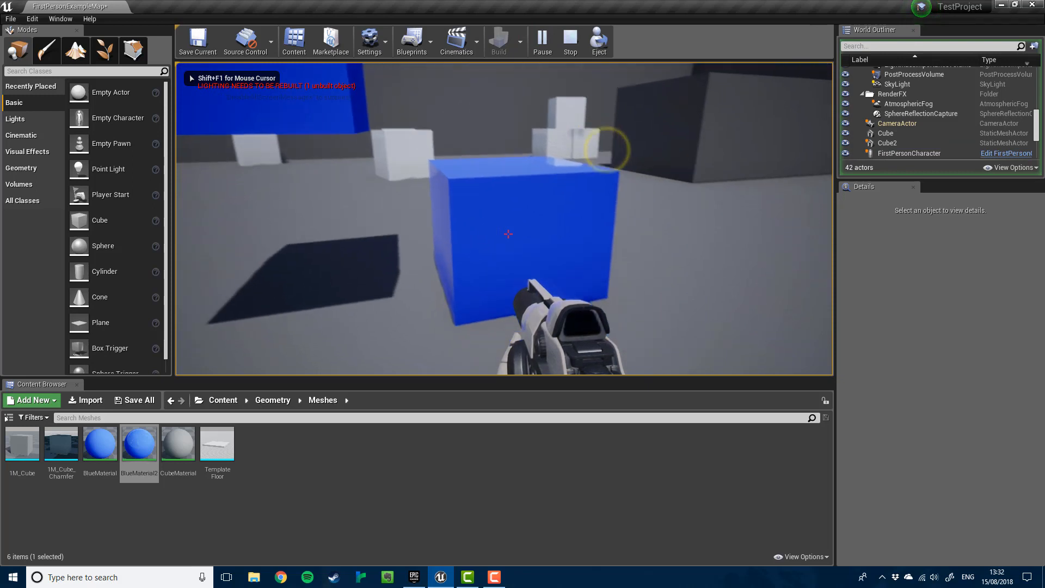
{"action": "left_click", "coordinate": [508, 234]}
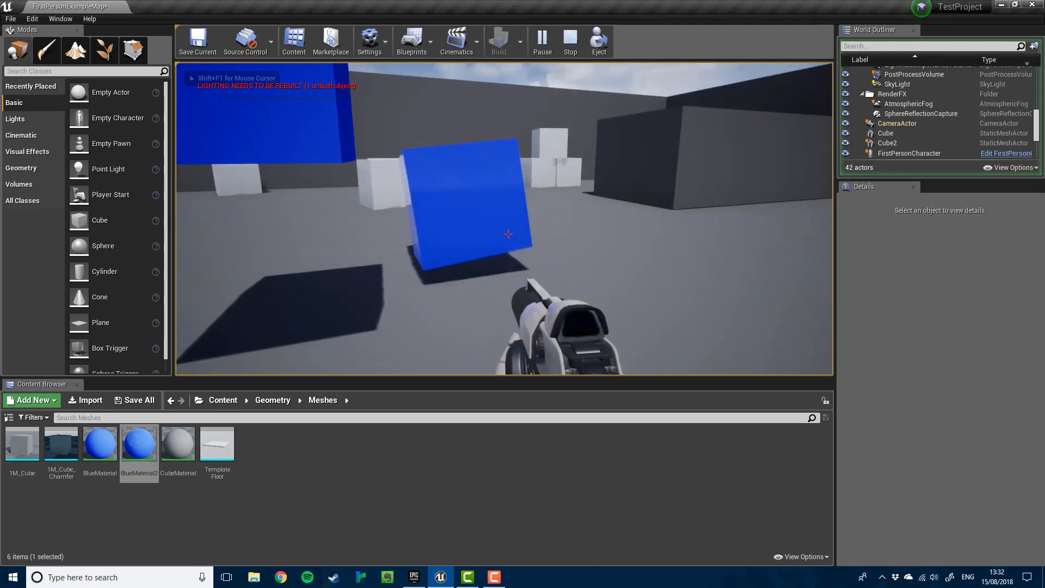